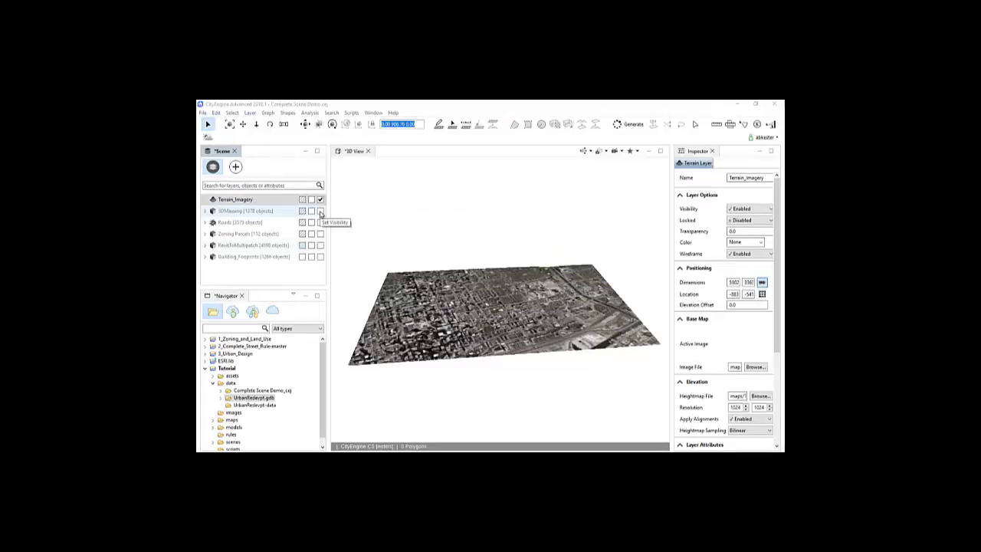
Show the 3DMassing and Building_Footprints layers together with the Terrain_Imagery layer.
{"action": "left_click", "coordinate": [321, 200]}
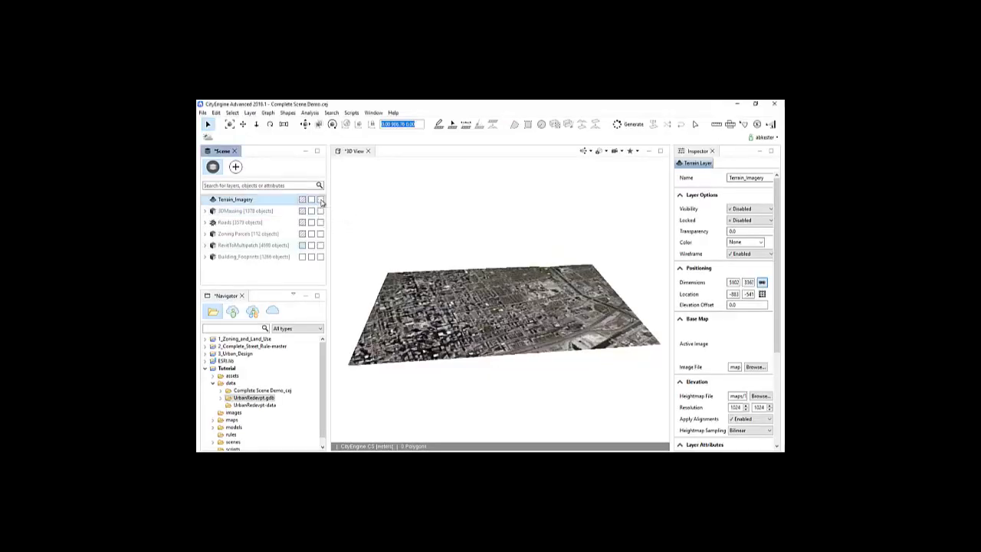
{"action": "left_click", "coordinate": [321, 202]}
{"action": "left_click", "coordinate": [320, 211]}
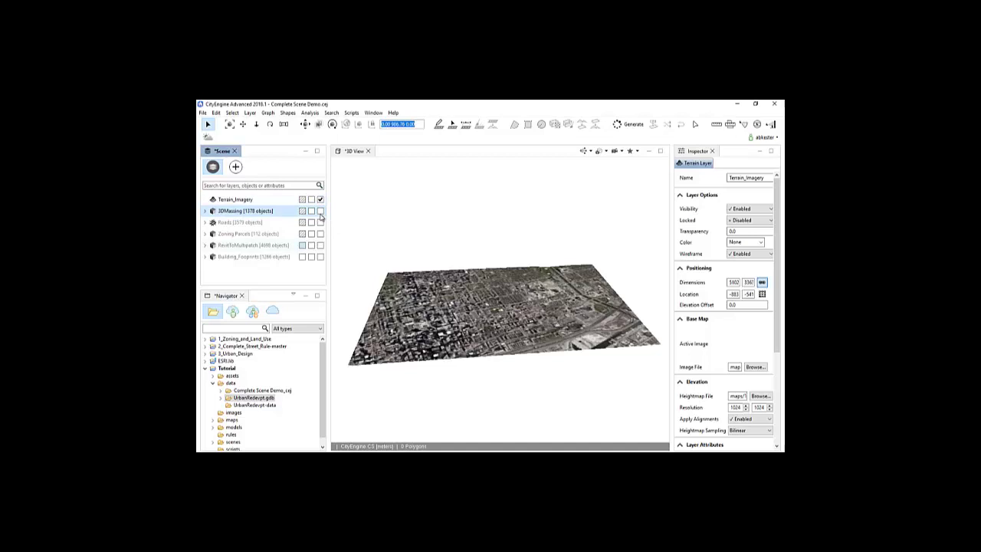
{"action": "left_click", "coordinate": [321, 258]}
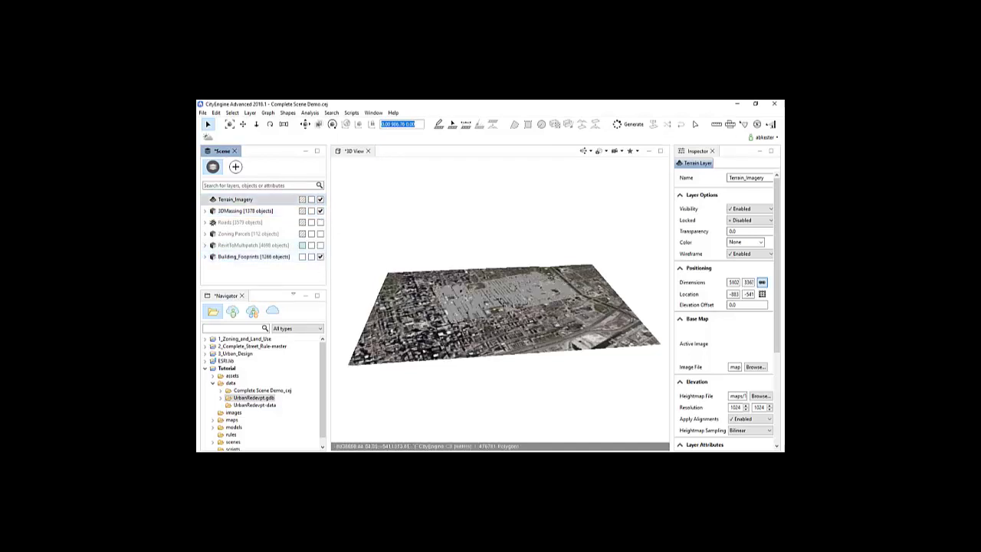
{"action": "left_click_drag", "start_coordinate": [491, 283], "coordinate": [479, 368], "text": "alt"}
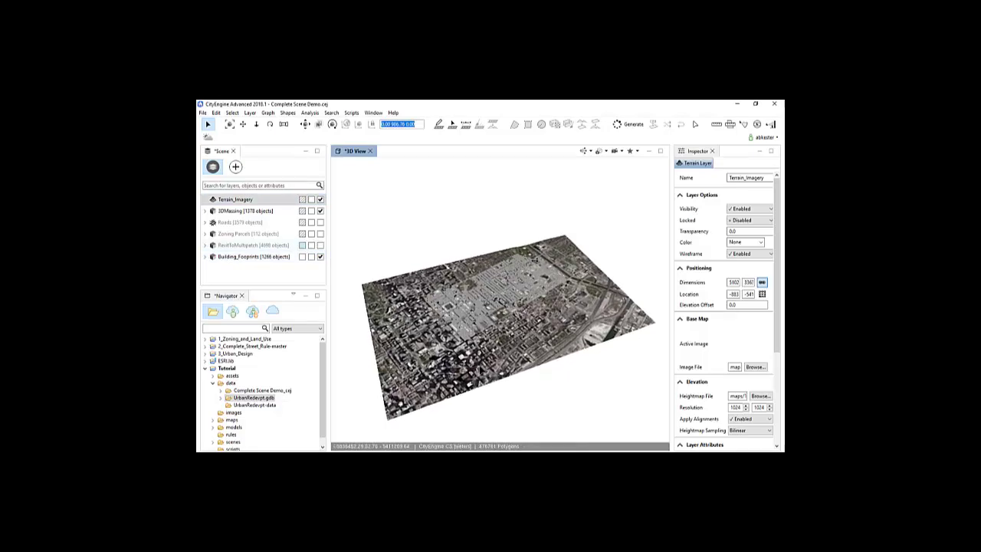
{"action": "key", "text": "1"}
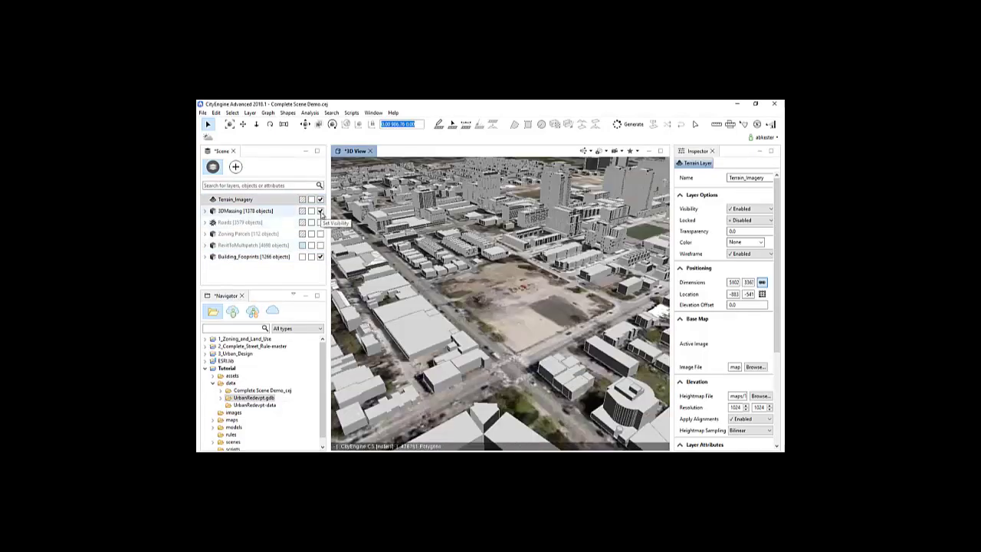
Temporarily hide the 3DMassing layer to compare the 2D building footprints with the extruded massing around the vacant lot.
{"action": "left_click", "coordinate": [320, 211]}
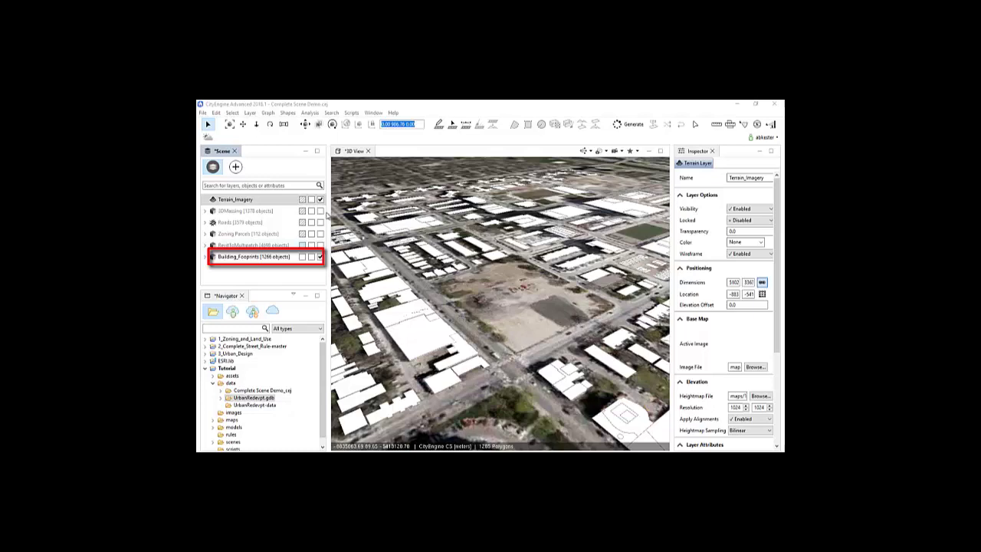
{"action": "left_click", "coordinate": [320, 211]}
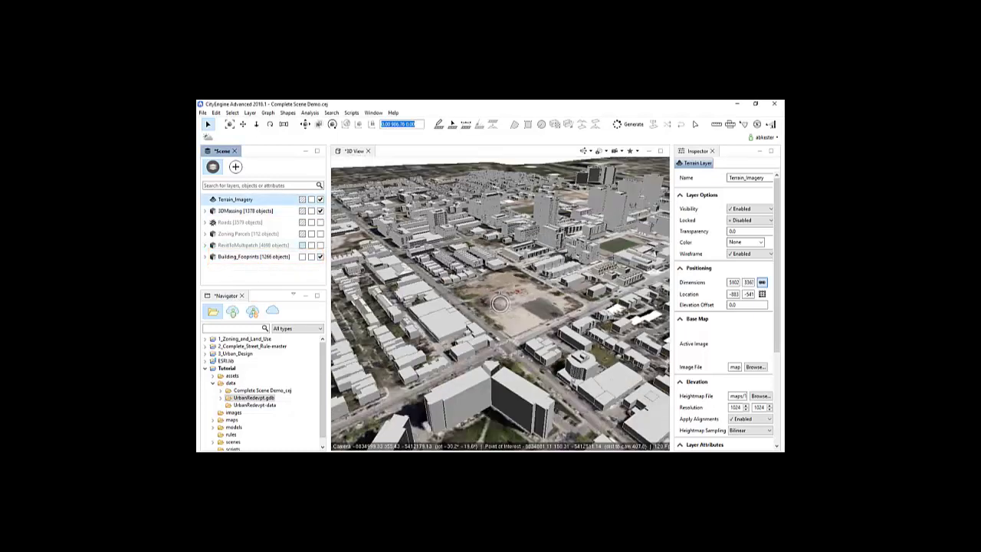
{"action": "scroll", "coordinate": [477, 316], "scroll_direction": "down", "scroll_amount": 3}
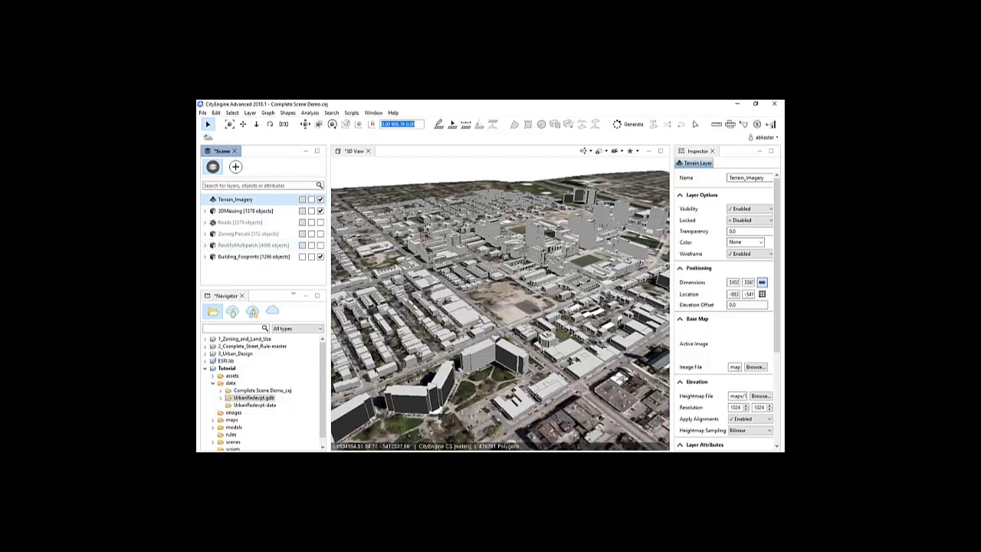
{"action": "middle_click_drag", "start_coordinate": [464, 329], "coordinate": [488, 329]}
{"action": "left_click_drag", "start_coordinate": [487, 330], "coordinate": [500, 324], "text": "alt"}
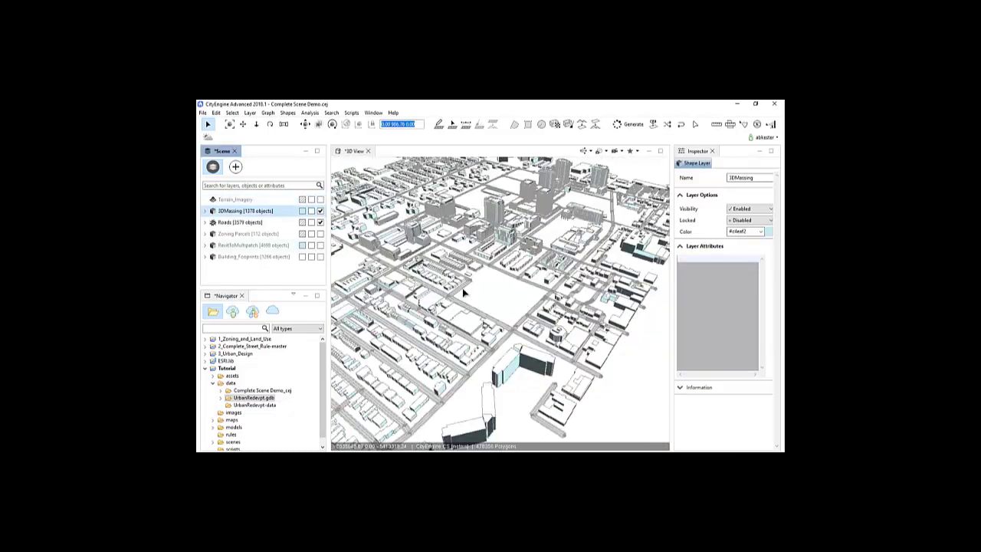
Select all objects in the Roads layer and apply the Complete_Street.cga rule to them.
{"action": "left_click_drag", "start_coordinate": [506, 325], "coordinate": [501, 303], "text": "alt"}
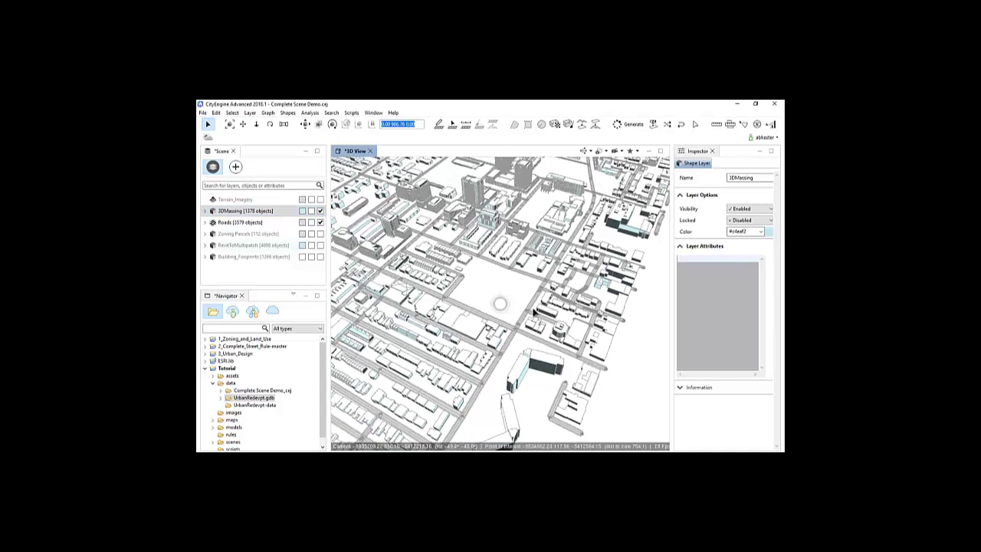
{"action": "scroll", "coordinate": [545, 281], "scroll_direction": "up", "scroll_amount": 5}
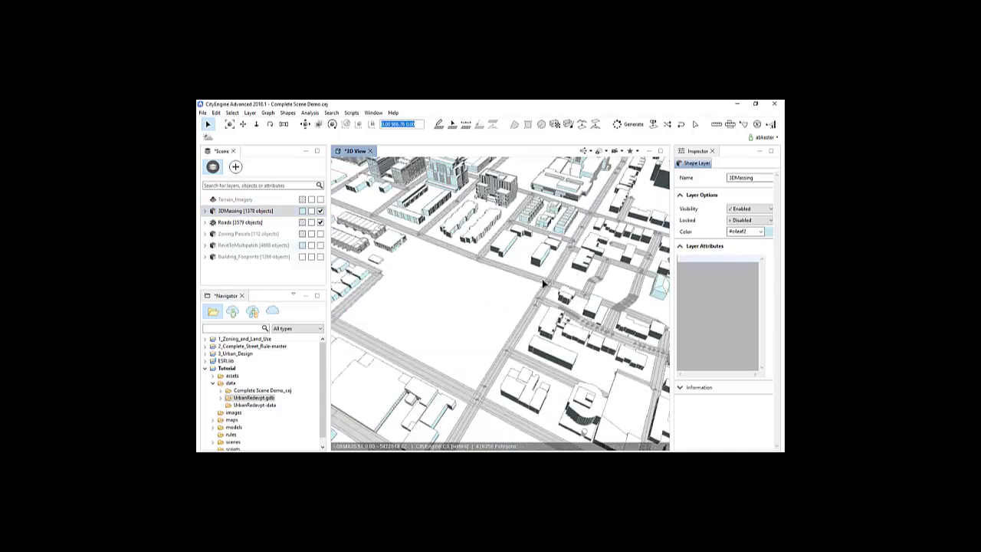
{"action": "right_click", "coordinate": [251, 220]}
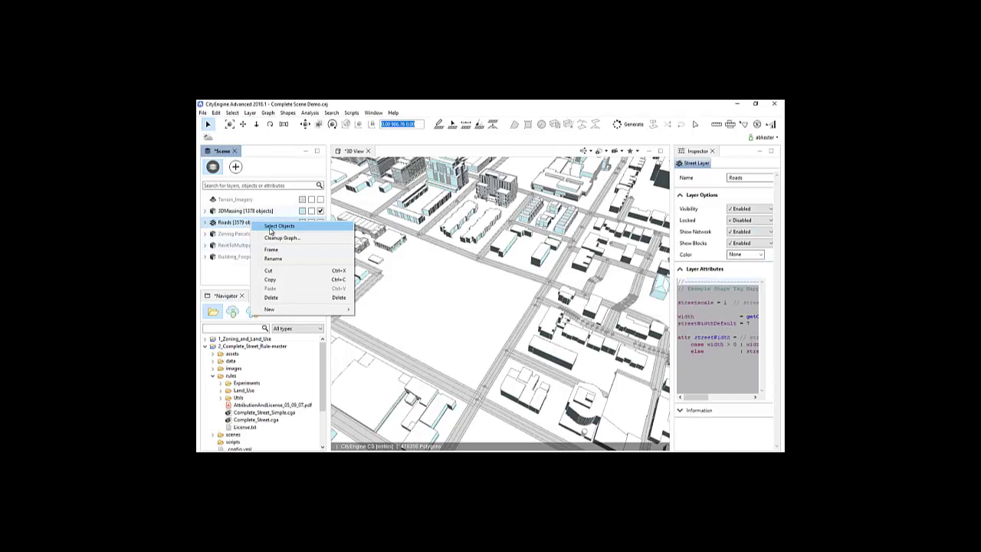
{"action": "left_click", "coordinate": [270, 229]}
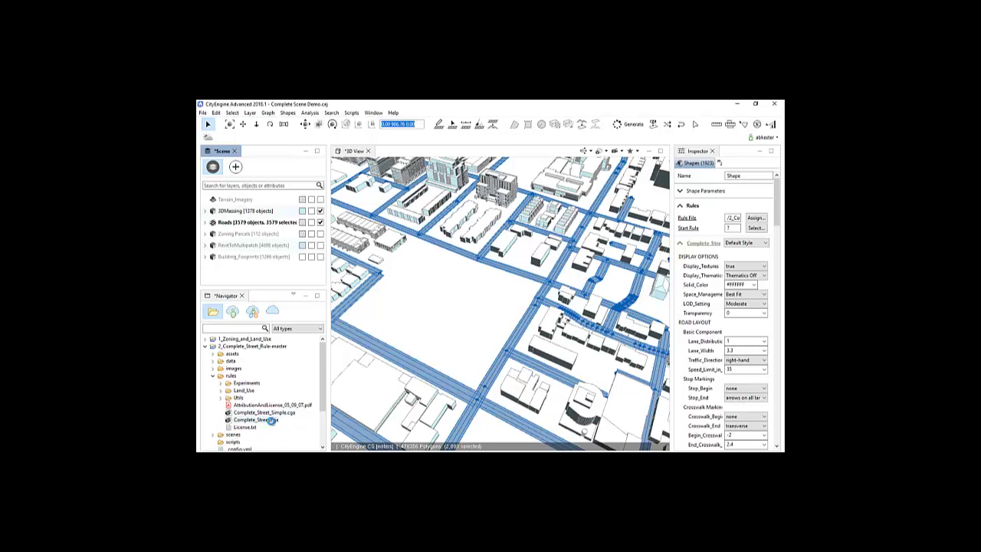
{"action": "left_click_drag", "start_coordinate": [282, 418], "coordinate": [475, 410]}
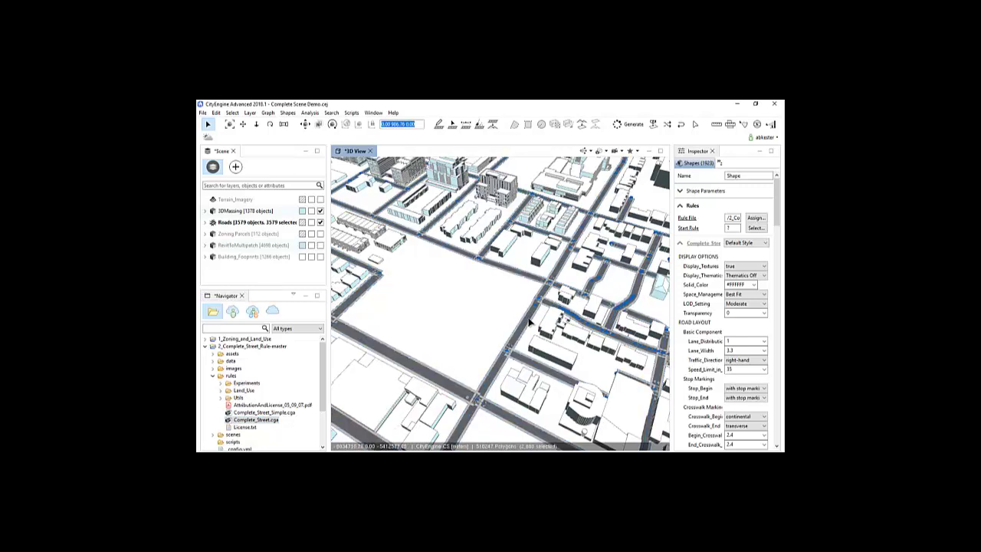
{"action": "scroll", "coordinate": [529, 322], "scroll_direction": "down", "scroll_amount": 5}
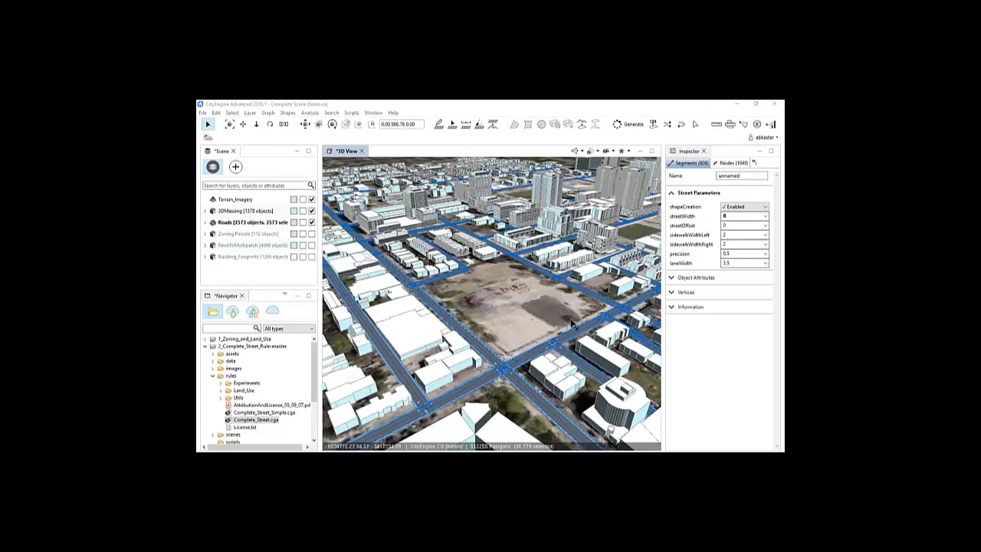
Hide the 3DMassing layer and select the streets around the vacant lot and the blocks near it.
{"action": "left_click_drag", "start_coordinate": [574, 323], "coordinate": [555, 366], "text": "alt"}
{"action": "scroll", "coordinate": [555, 322], "scroll_direction": "down", "scroll_amount": 5}
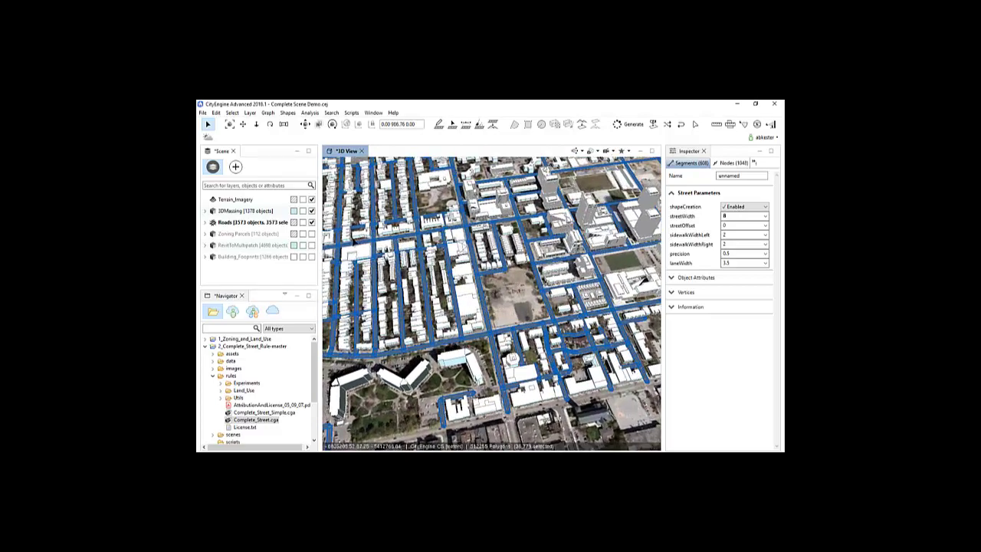
{"action": "left_click", "coordinate": [312, 211]}
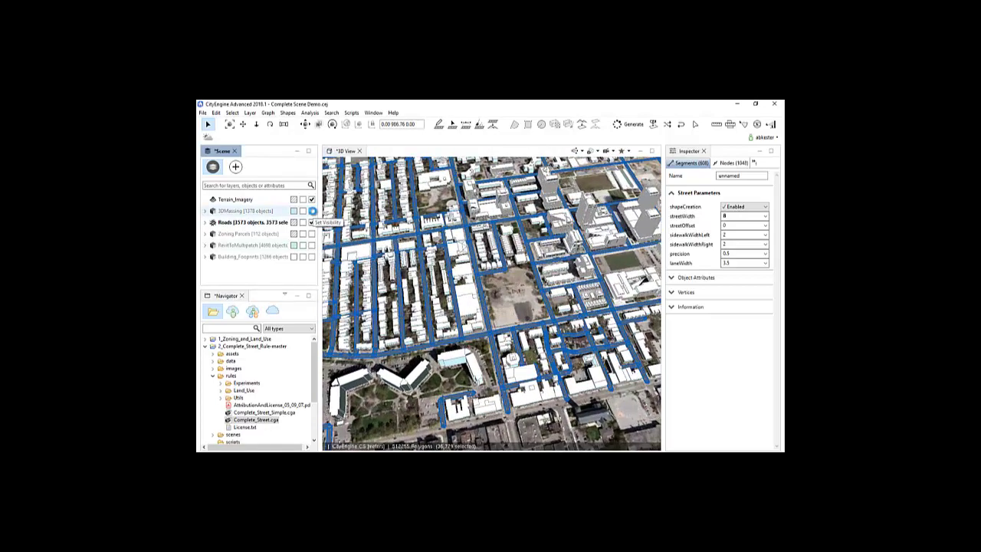
{"action": "left_click_drag", "start_coordinate": [542, 301], "coordinate": [479, 201], "text": "alt"}
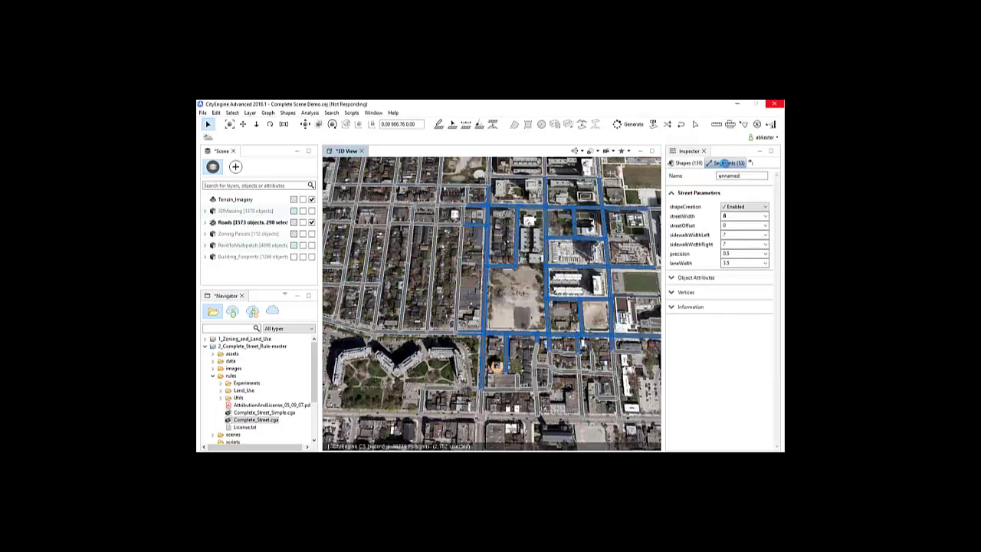
Set the LOD_Setting of the selected street shapes to Very High.
{"action": "left_click", "coordinate": [725, 164]}
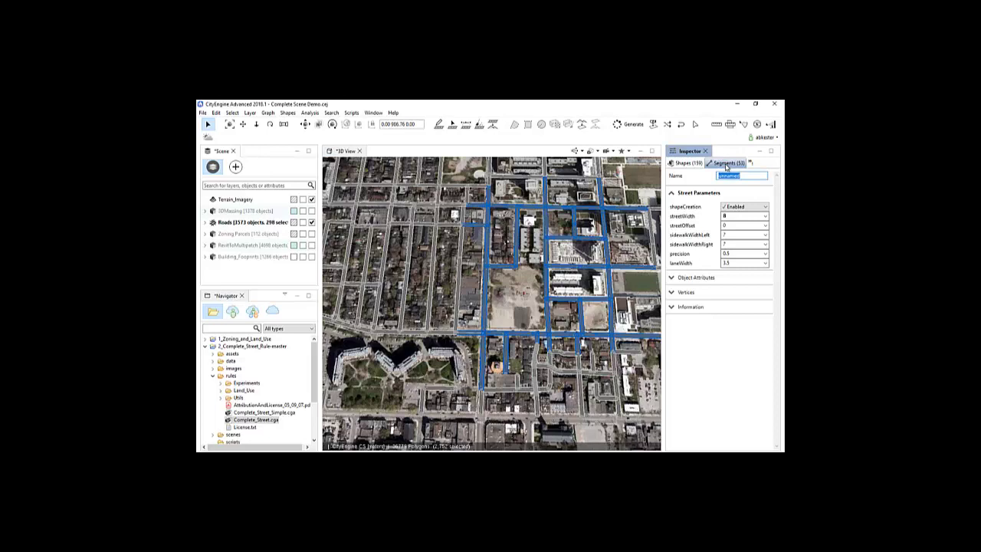
{"action": "left_click", "coordinate": [686, 163]}
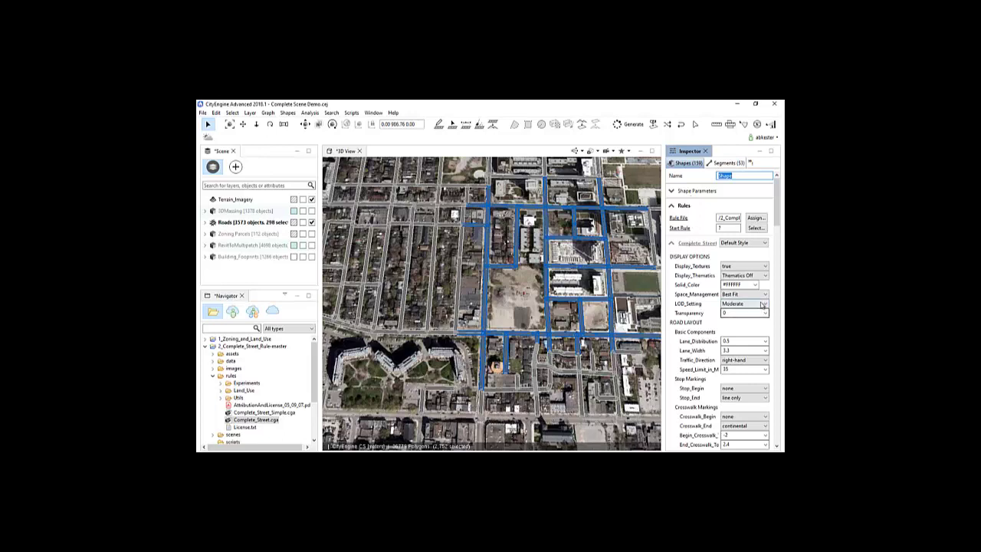
{"action": "left_click", "coordinate": [763, 305]}
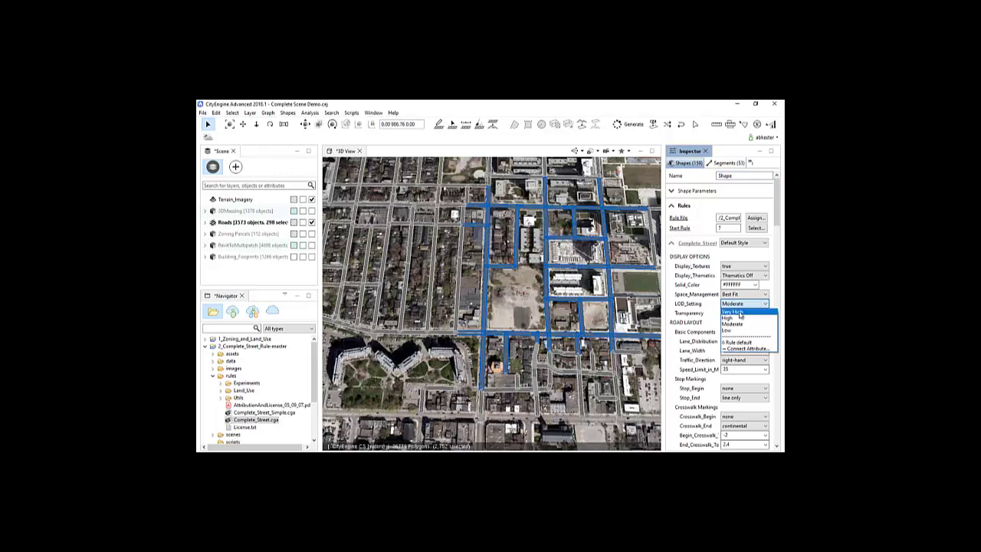
{"action": "left_click", "coordinate": [733, 312]}
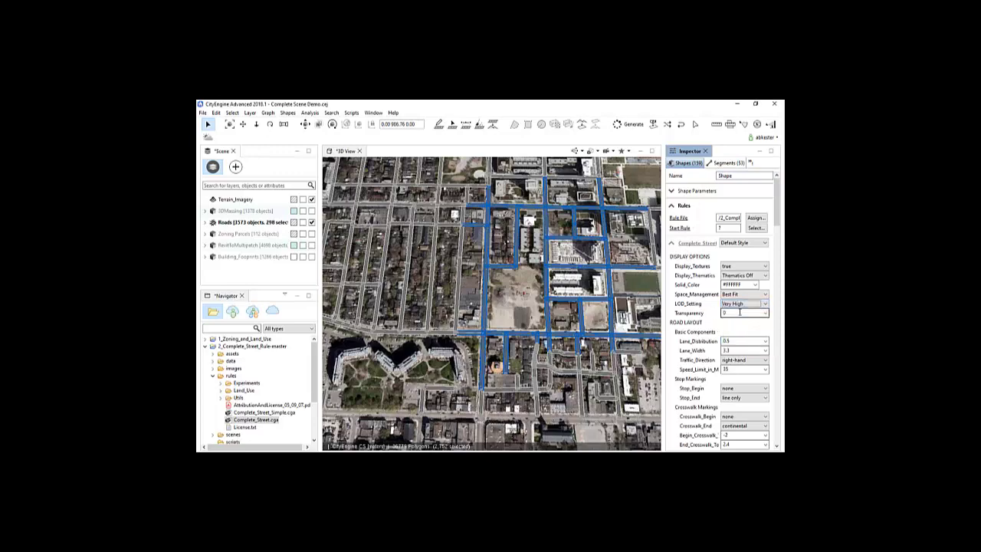
Set the selected street segments' left and right sidewalk widths to 1.8 and their street width to 4.
{"action": "left_click", "coordinate": [728, 164]}
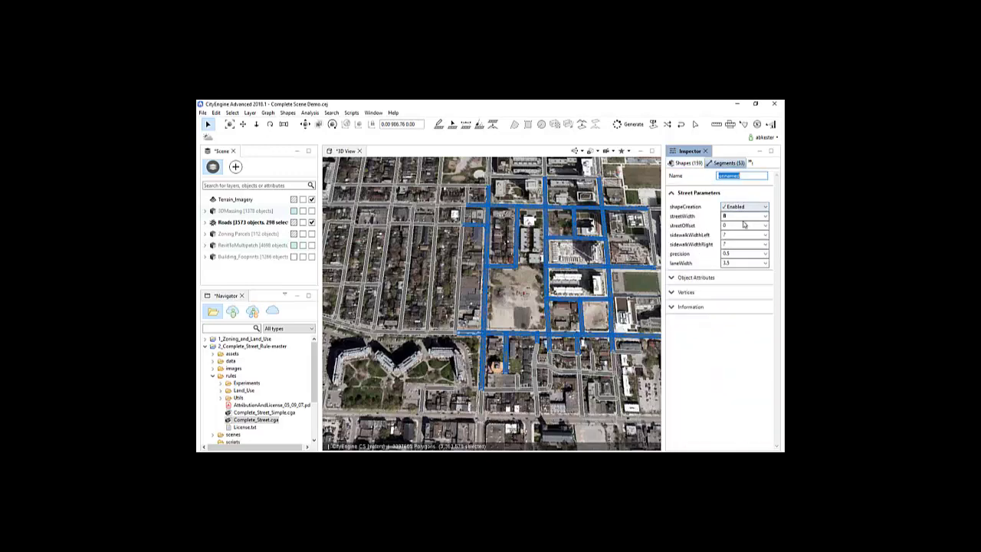
{"action": "left_click", "coordinate": [741, 236]}
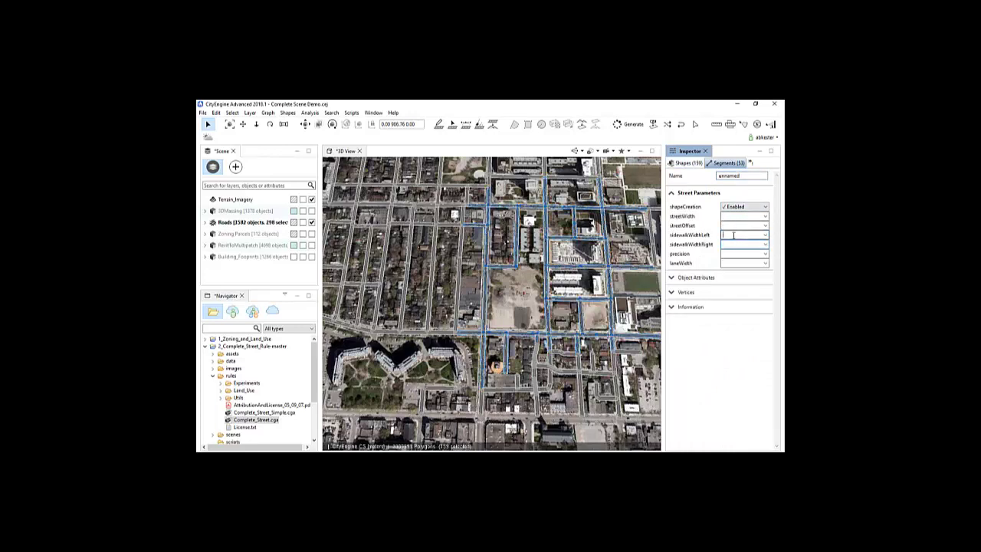
{"action": "type", "text": "1.8"}
{"action": "left_click", "coordinate": [732, 217]}
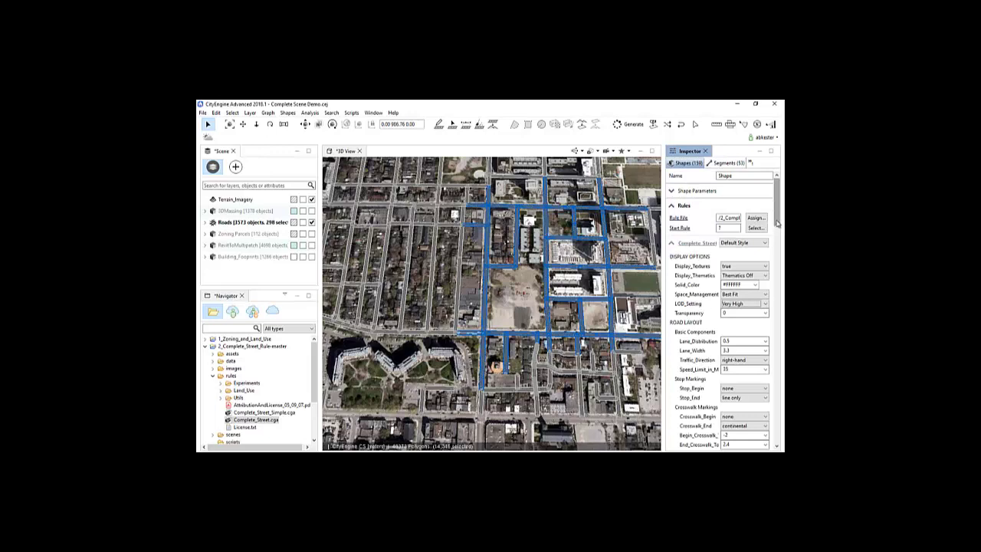
Examine the selected streets' stop and crosswalk marking parameters, their segment settings and the detailed street models beside the vacant lot.
{"action": "left_click_drag", "start_coordinate": [776, 222], "coordinate": [776, 244]}
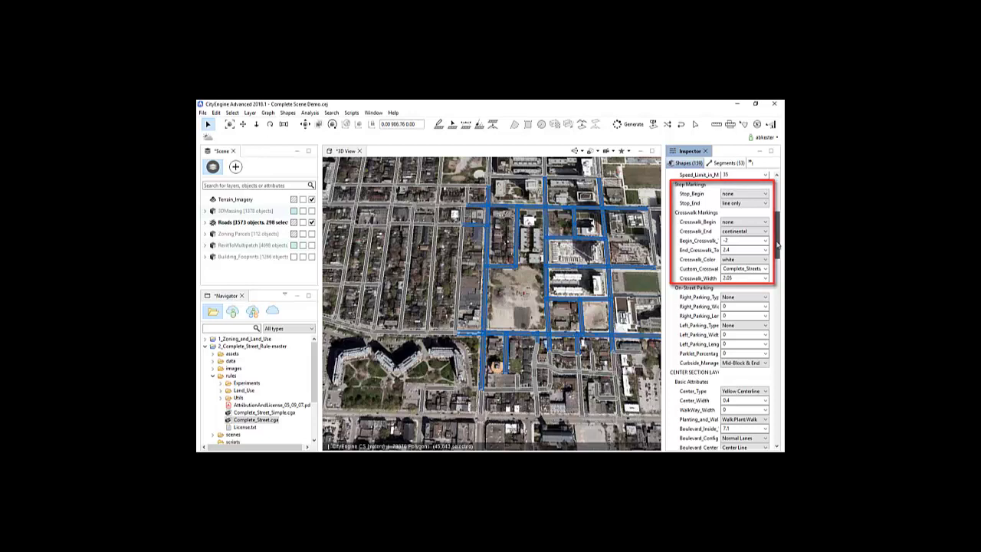
{"action": "mouse_move", "coordinate": [777, 244]}
{"action": "left_mouse_down"}
{"action": "mouse_move", "coordinate": [779, 262]}
{"action": "mouse_move", "coordinate": [779, 213]}
{"action": "left_mouse_up"}
{"action": "left_click", "coordinate": [725, 164]}
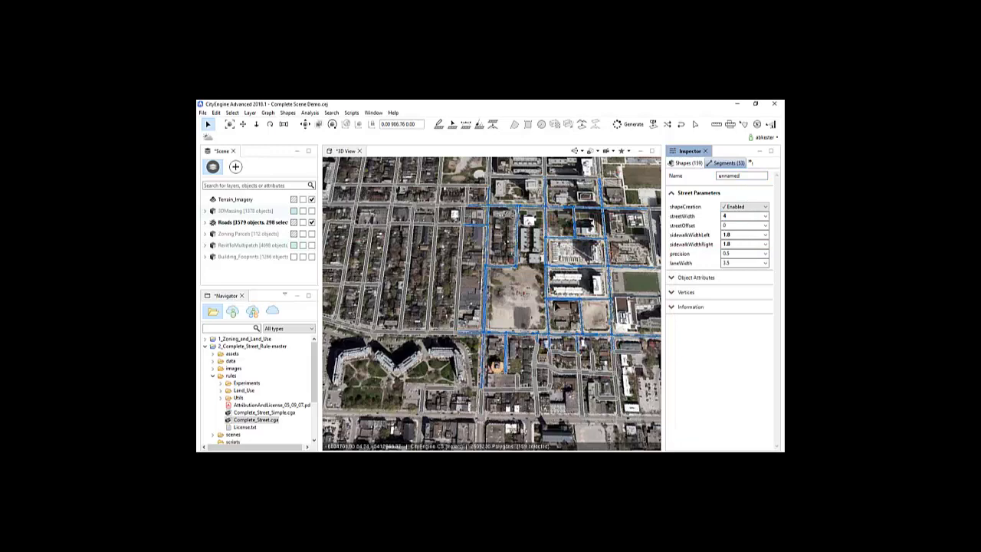
{"action": "mouse_move", "coordinate": [520, 380]}
{"action": "left_mouse_down", "text": "alt"}
{"action": "mouse_move", "coordinate": [546, 378]}
{"action": "mouse_move", "coordinate": [529, 374]}
{"action": "left_mouse_up", "text": "alt"}
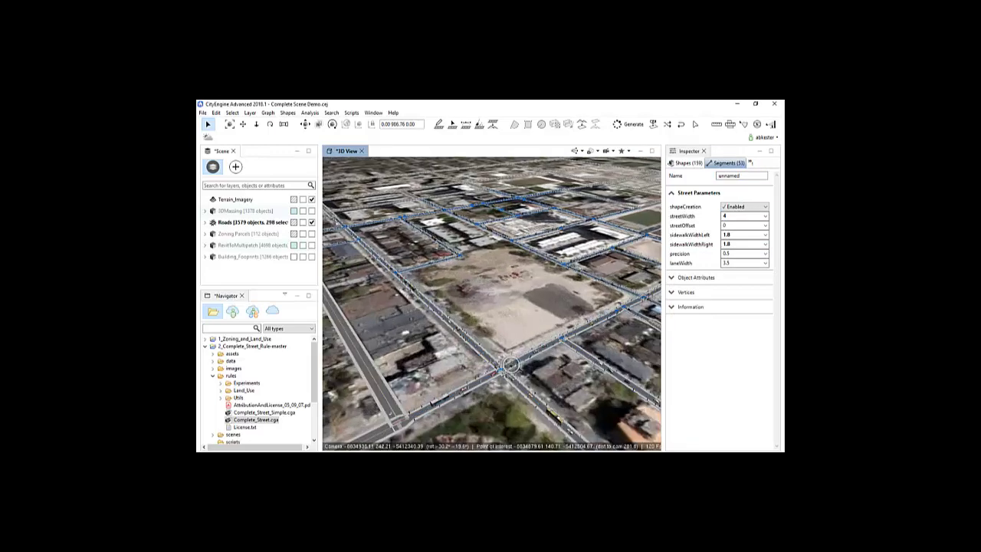
{"action": "right_click_drag", "start_coordinate": [529, 374], "coordinate": [512, 363], "text": "alt"}
{"action": "scroll", "coordinate": [512, 366], "scroll_direction": "up", "scroll_amount": 3}
{"action": "left_click_drag", "start_coordinate": [561, 385], "coordinate": [519, 361], "text": "alt"}
{"action": "left_click_drag", "start_coordinate": [491, 304], "coordinate": [497, 308], "text": "alt"}
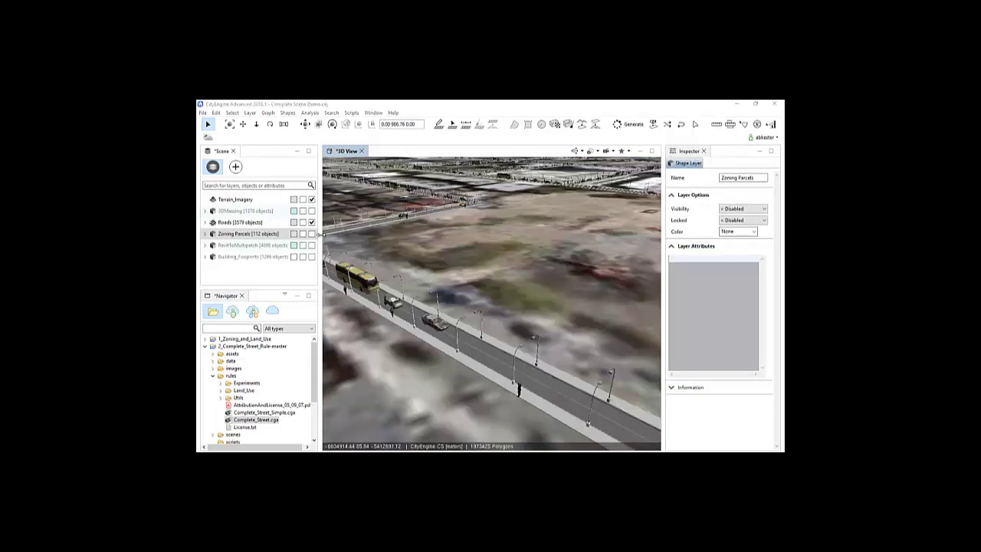
Show the Zoning Parcels layer over the terrain imagery and hide the Roads layer.
{"action": "left_click", "coordinate": [311, 234]}
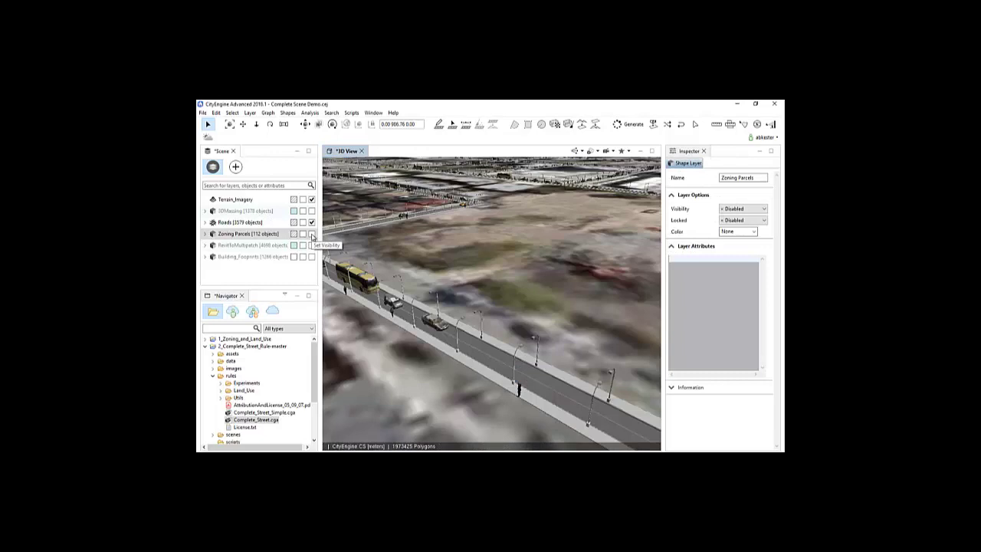
{"action": "left_click", "coordinate": [243, 201]}
{"action": "double_click", "coordinate": [243, 203]}
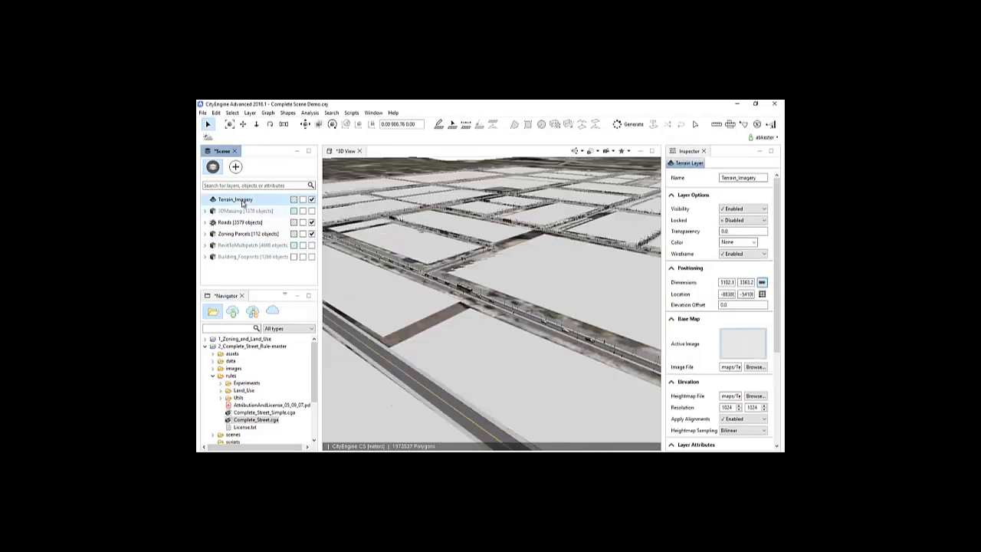
{"action": "left_click", "coordinate": [311, 222]}
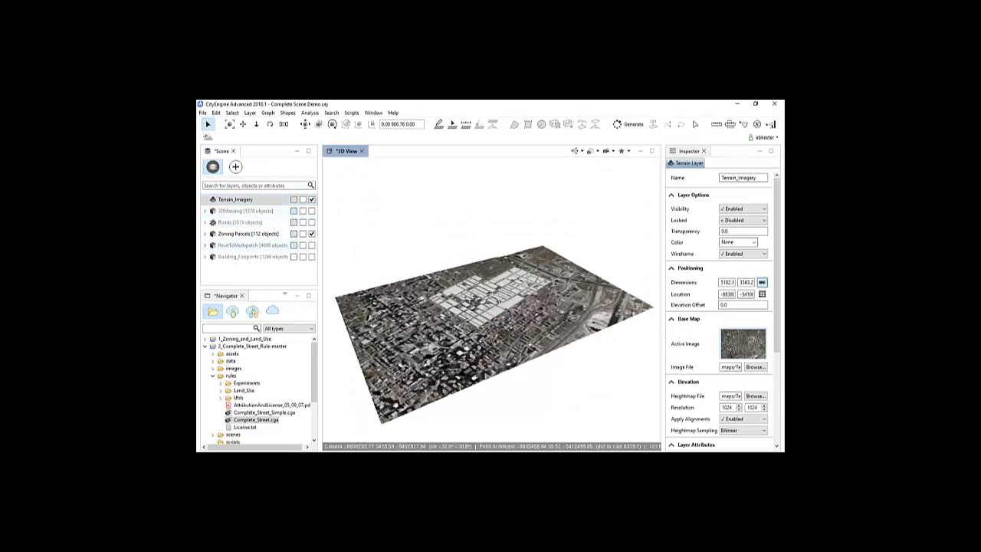
{"action": "scroll", "coordinate": [500, 308], "scroll_direction": "up", "scroll_amount": 6}
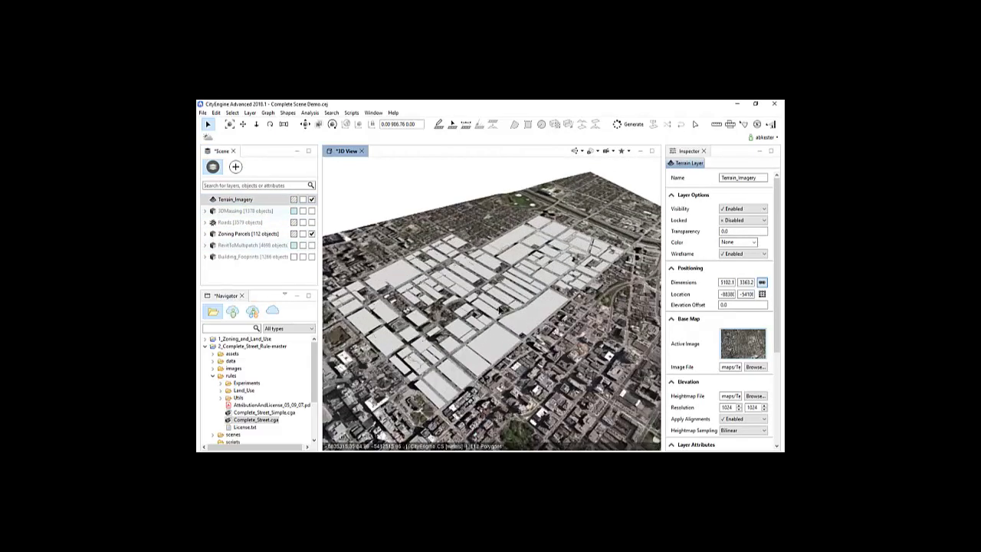
Locate the Zoning3D.cga rule in the Zoning_and_Land_Use_Envelopes rules folder of the 1_Zoning_and_Land_Use project.
{"action": "left_click", "coordinate": [207, 347]}
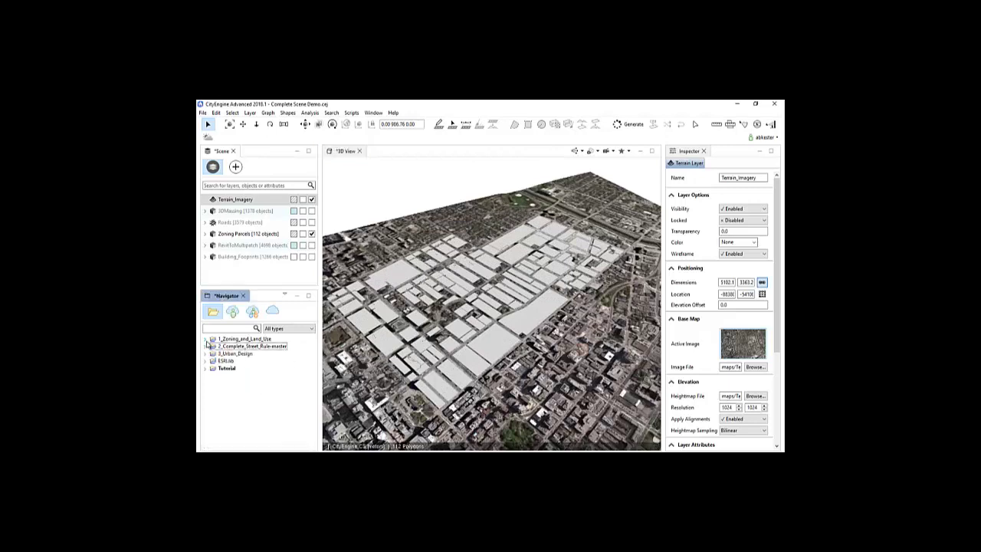
{"action": "left_click", "coordinate": [208, 340]}
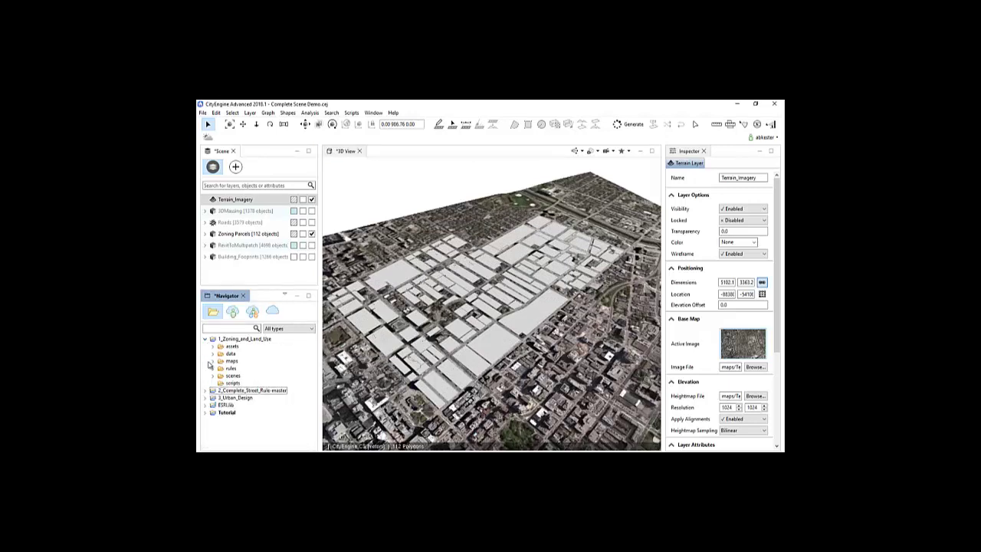
{"action": "left_click", "coordinate": [213, 370]}
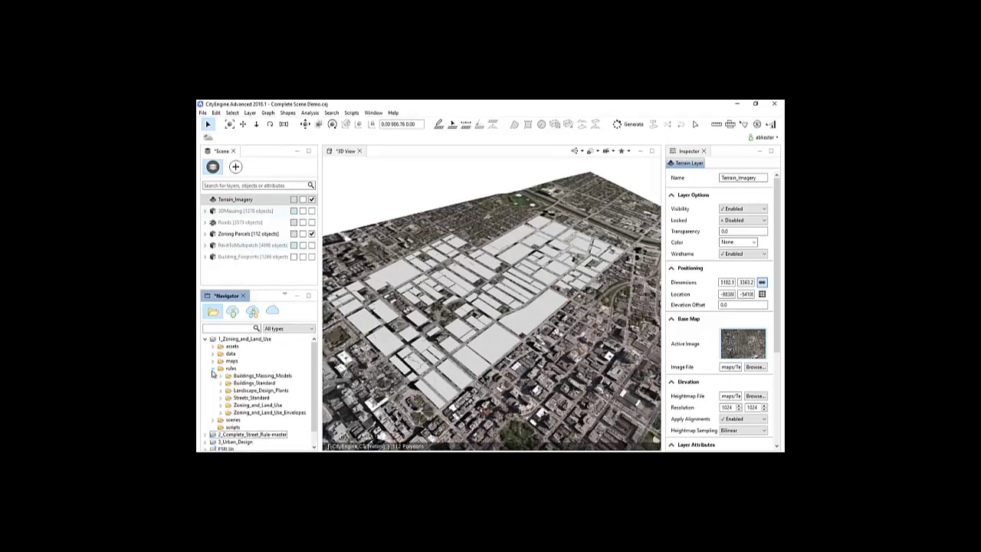
{"action": "left_click", "coordinate": [222, 413]}
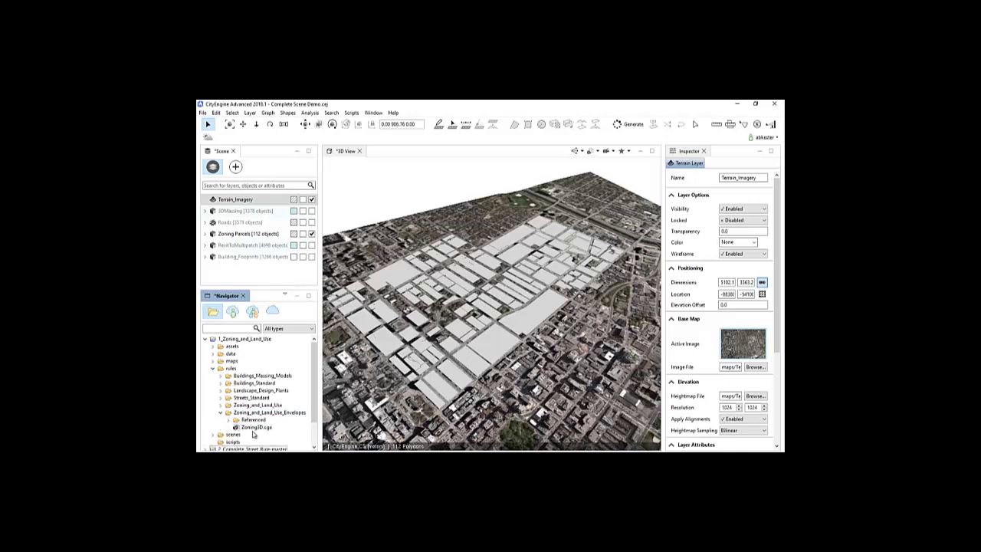
Select all Zoning Parcels objects and apply the Zoning3D.cga rule to generate their 3D zoning envelopes.
{"action": "left_click", "coordinate": [252, 239]}
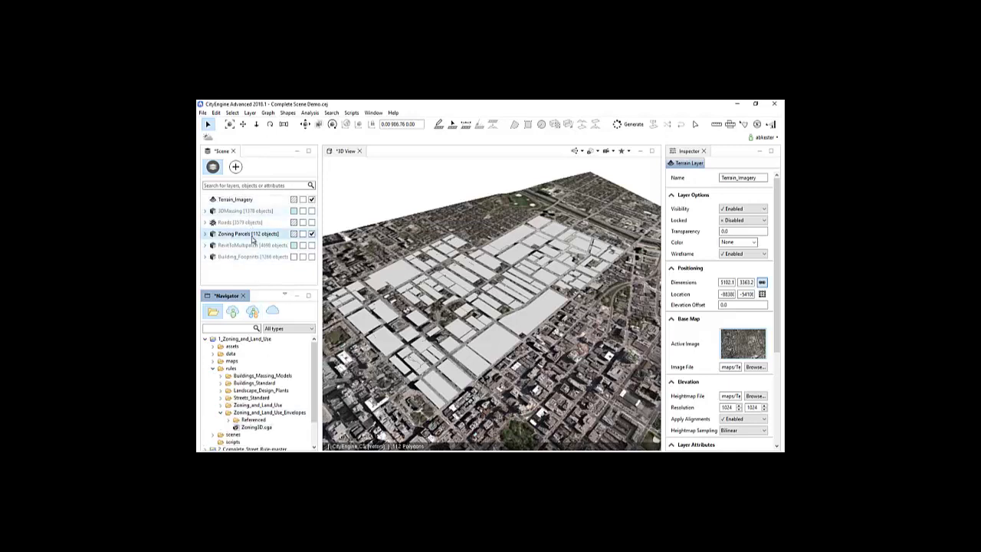
{"action": "right_click", "coordinate": [263, 242]}
{"action": "left_click", "coordinate": [280, 242]}
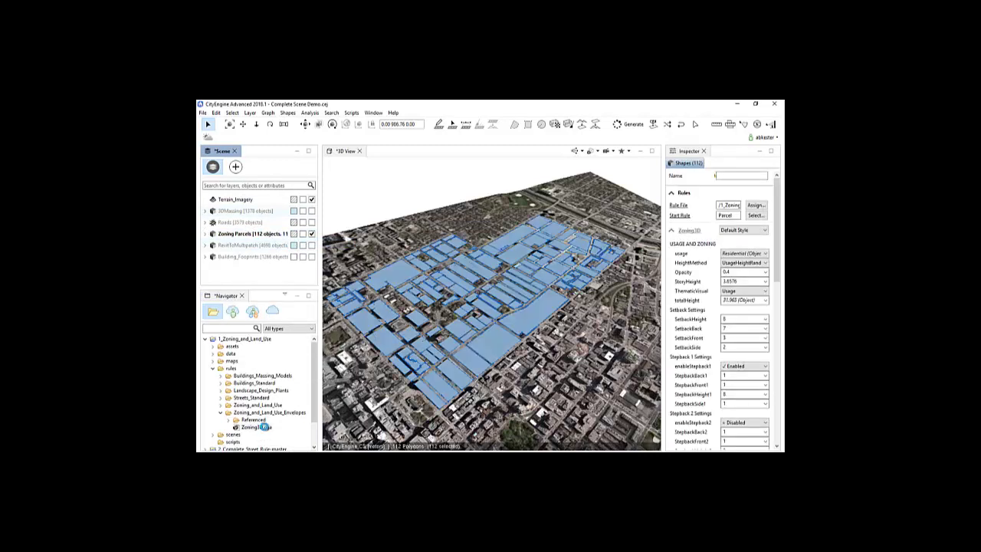
{"action": "left_click_drag", "start_coordinate": [264, 427], "coordinate": [445, 379]}
{"action": "scroll", "coordinate": [522, 312], "scroll_direction": "up", "scroll_amount": 4}
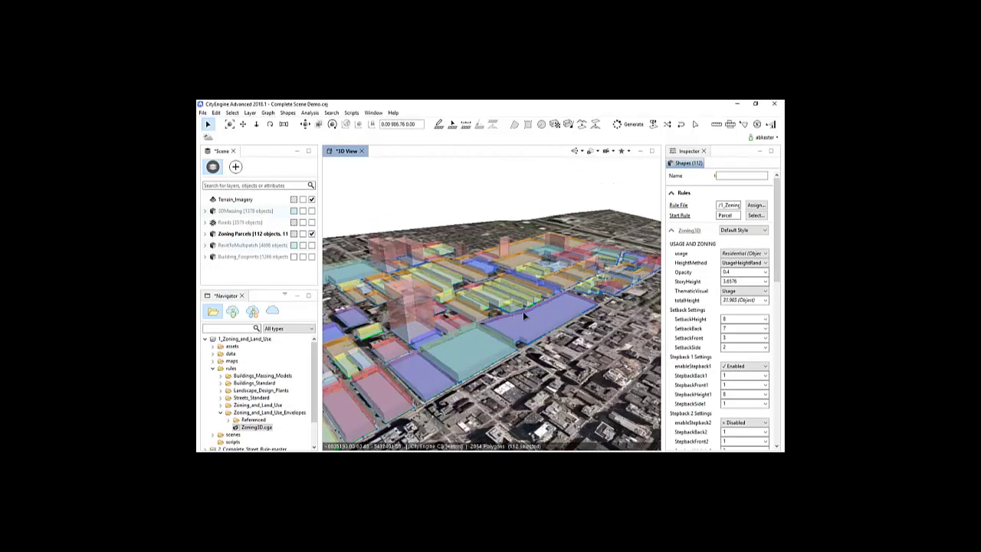
{"action": "scroll", "coordinate": [522, 311], "scroll_direction": "up", "scroll_amount": 3}
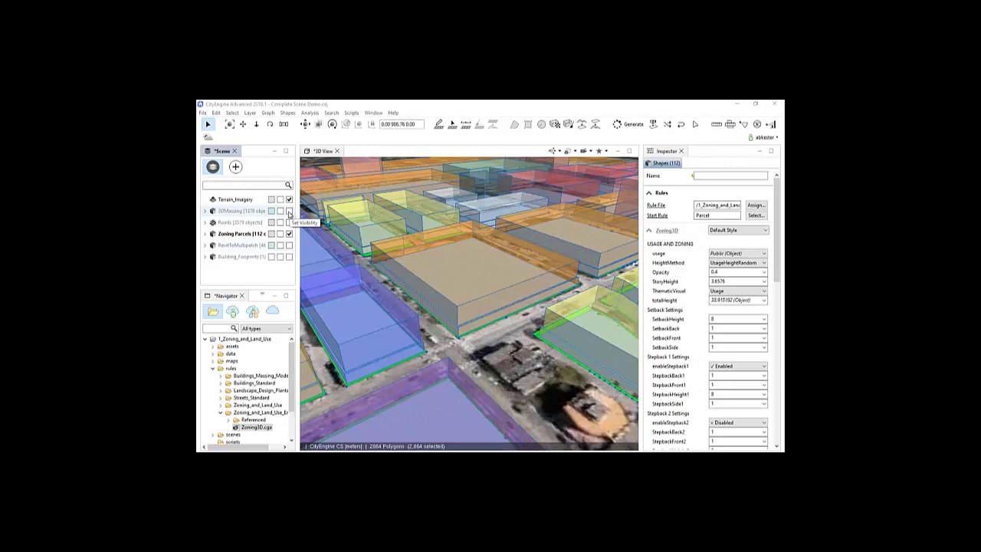
Show the 3DMassing layer with the zoning envelopes and lock it against selection.
{"action": "left_click", "coordinate": [289, 211]}
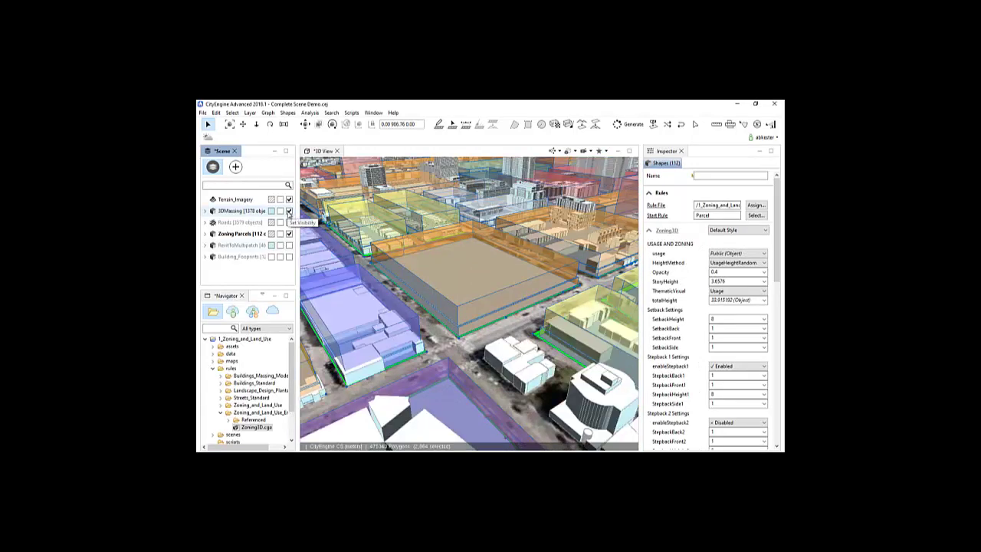
{"action": "left_click", "coordinate": [280, 211]}
{"action": "left_click", "coordinate": [426, 268]}
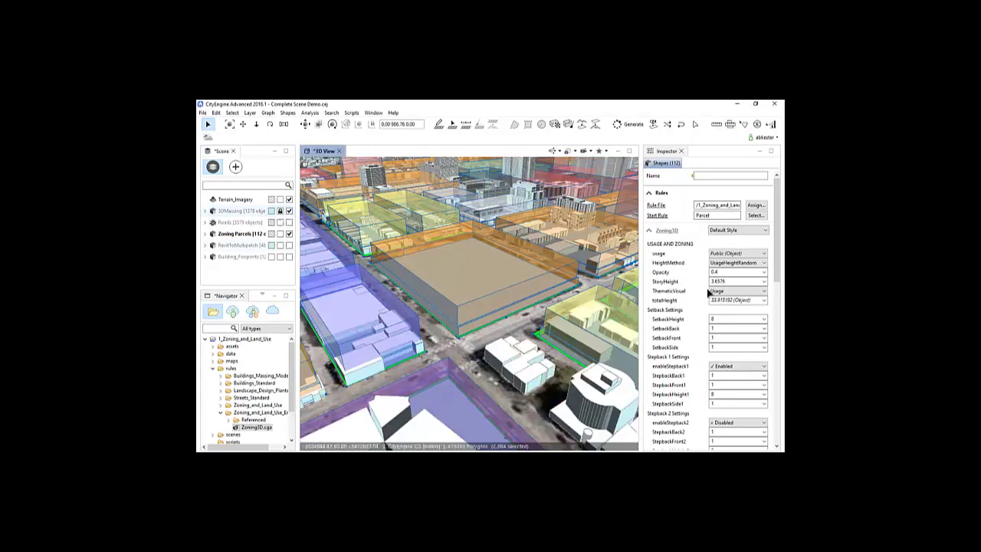
Set the vacant lot parcel's StoryHeight to 25, SetbackBack and SetbackFront to 2.5, and SetbackHeight to 15.
{"action": "left_click", "coordinate": [490, 273]}
{"action": "left_click", "coordinate": [729, 281]}
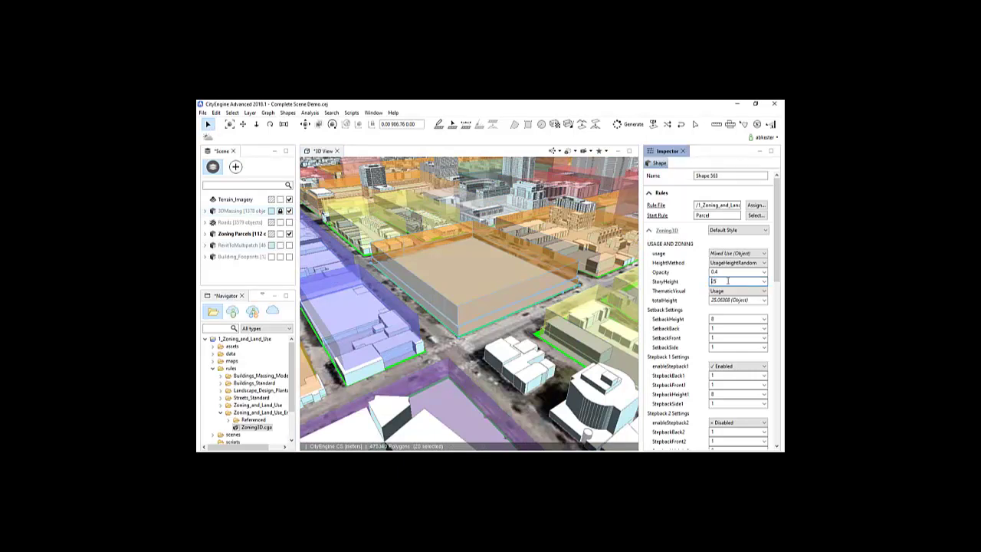
{"action": "scroll", "coordinate": [776, 245], "scroll_direction": "down", "scroll_amount": 3}
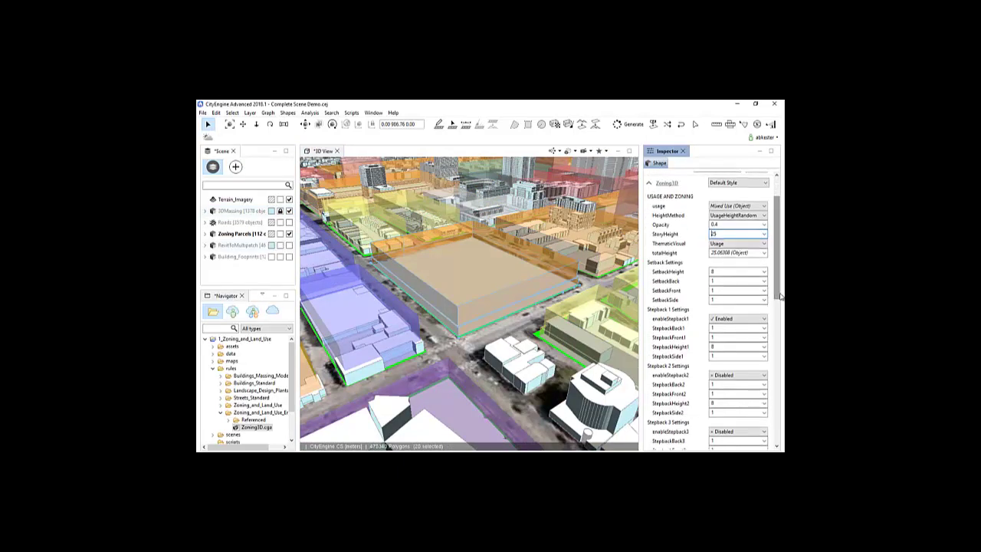
{"action": "left_click", "coordinate": [720, 282]}
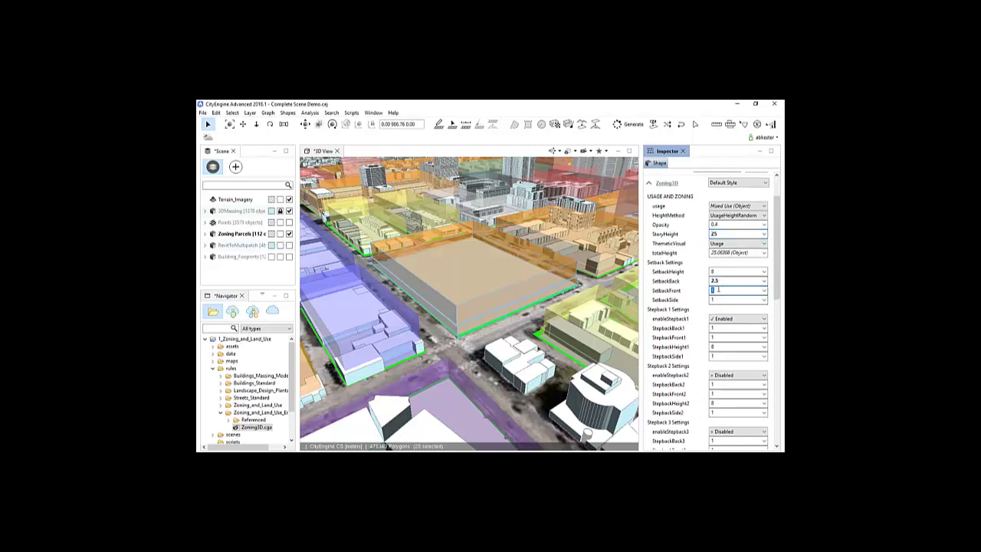
{"action": "left_click", "coordinate": [716, 272]}
Show the Roads layer alongside the zoning envelopes and massing, and select the Terrain_Imagery layer.
{"action": "left_click", "coordinate": [293, 223]}
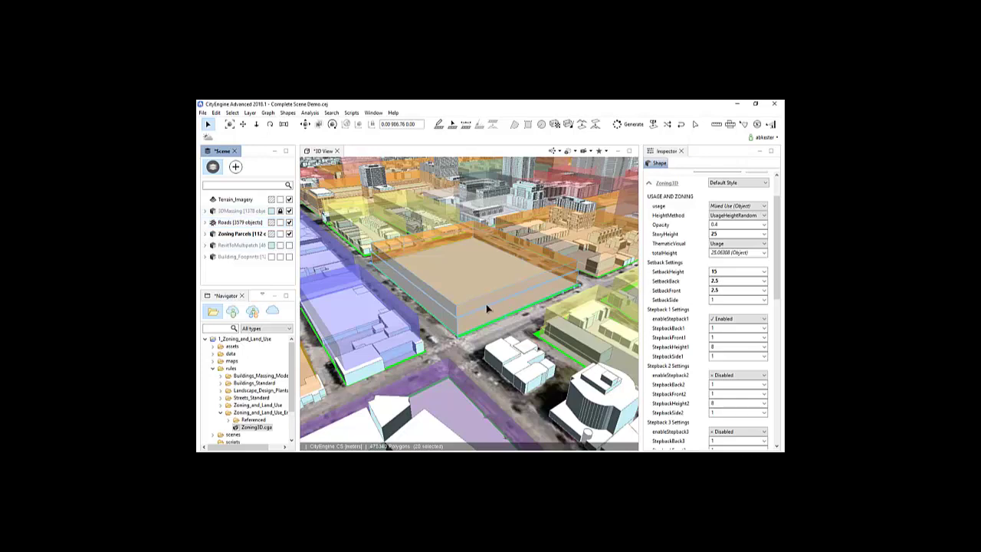
{"action": "scroll", "coordinate": [486, 305], "scroll_direction": "down", "scroll_amount": 5}
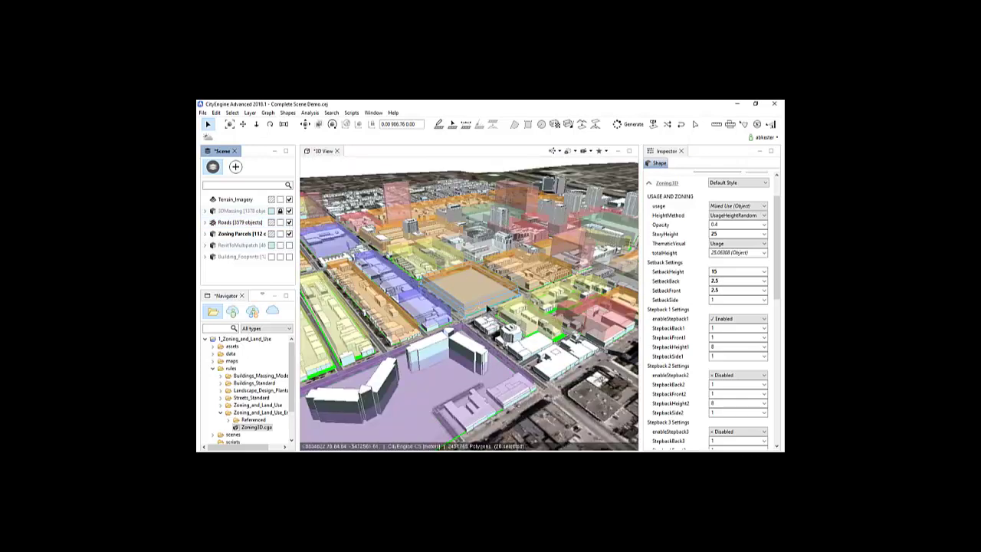
{"action": "left_click", "coordinate": [233, 200]}
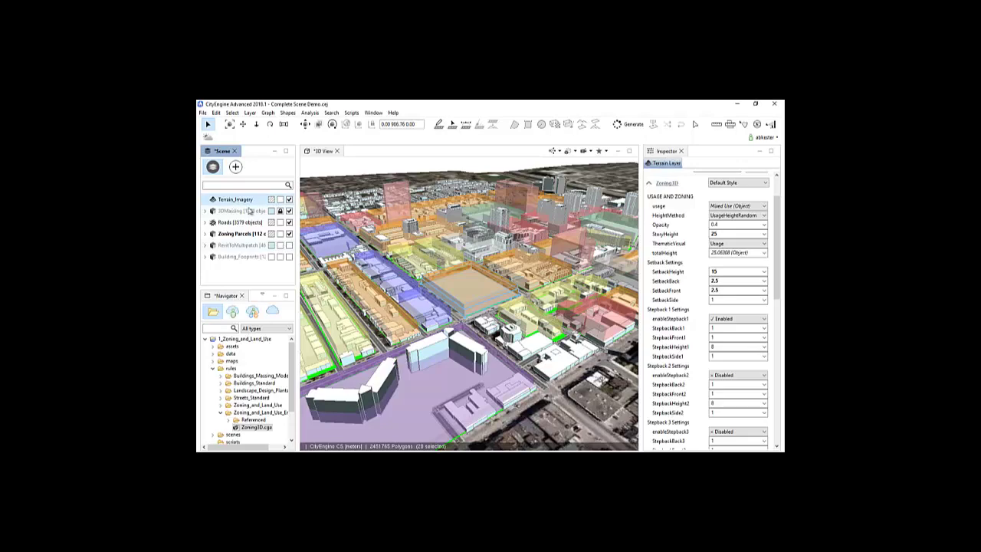
{"action": "scroll", "coordinate": [525, 351], "scroll_direction": "down", "scroll_amount": 10}
{"action": "left_click_drag", "start_coordinate": [477, 335], "coordinate": [501, 351], "text": "alt"}
{"action": "scroll", "coordinate": [497, 352], "scroll_direction": "up", "scroll_amount": 10}
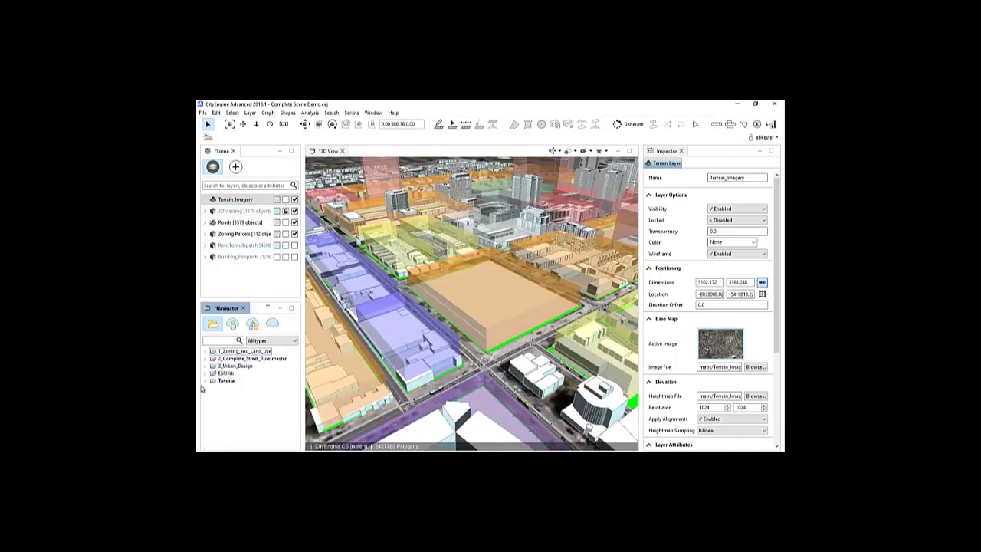
Open the SketchUp folder of the Tutorial project's assets in the file manager to view its model files.
{"action": "left_click", "coordinate": [205, 381]}
{"action": "left_click", "coordinate": [213, 380]}
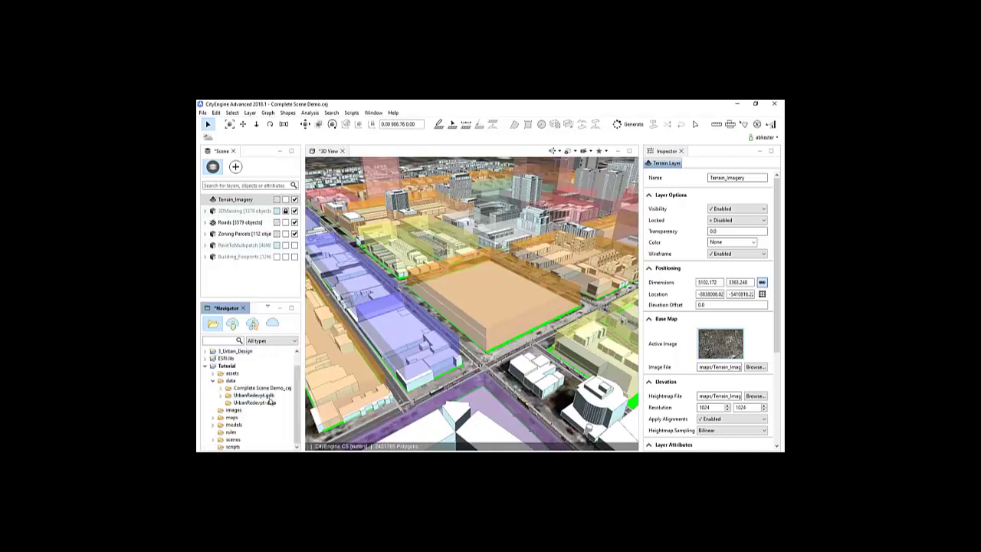
{"action": "left_click", "coordinate": [214, 382]}
{"action": "left_click", "coordinate": [214, 389]}
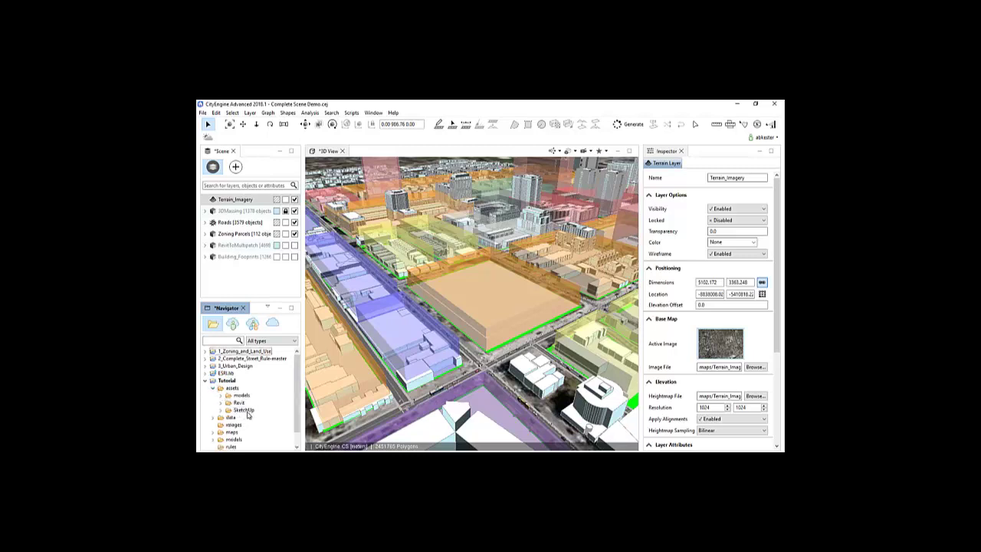
{"action": "right_click", "coordinate": [247, 415]}
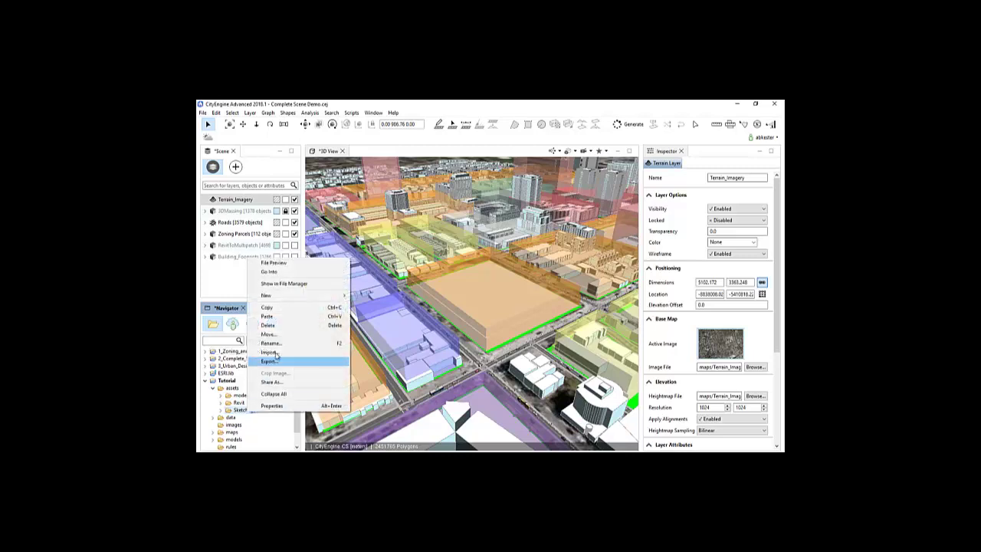
{"action": "left_click", "coordinate": [282, 285]}
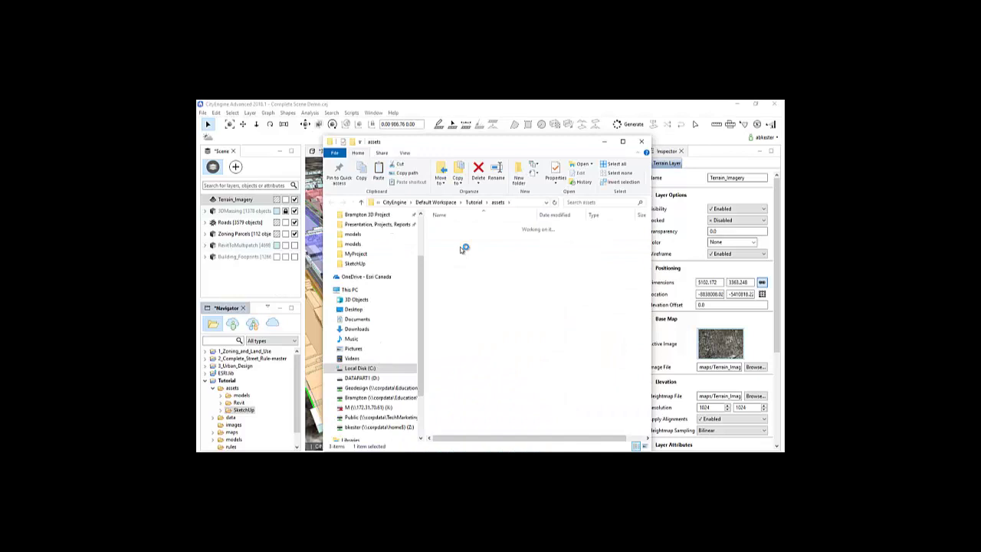
{"action": "double_click", "coordinate": [463, 245]}
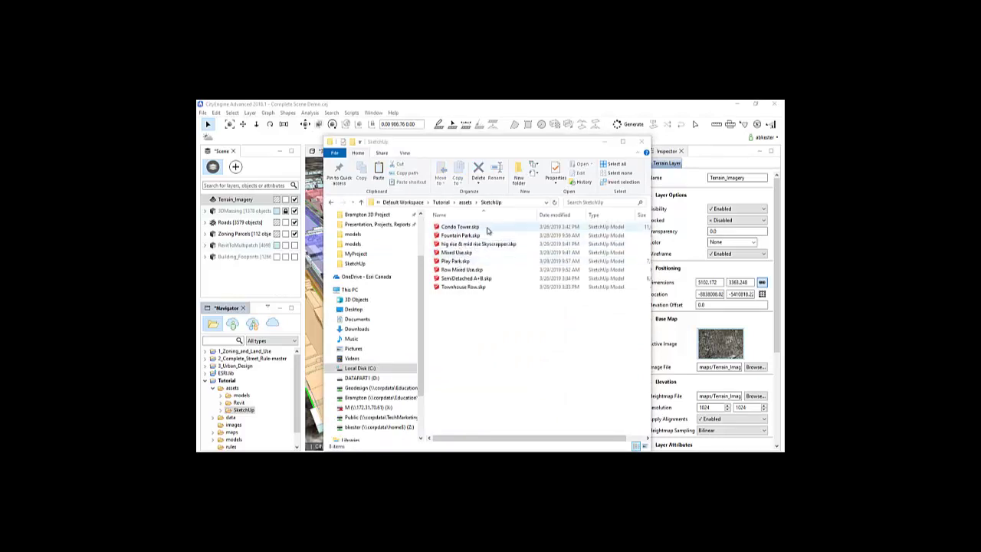
Look through the building and park model files in the assets' models folder and minimize the file manager.
{"action": "left_click", "coordinate": [464, 202]}
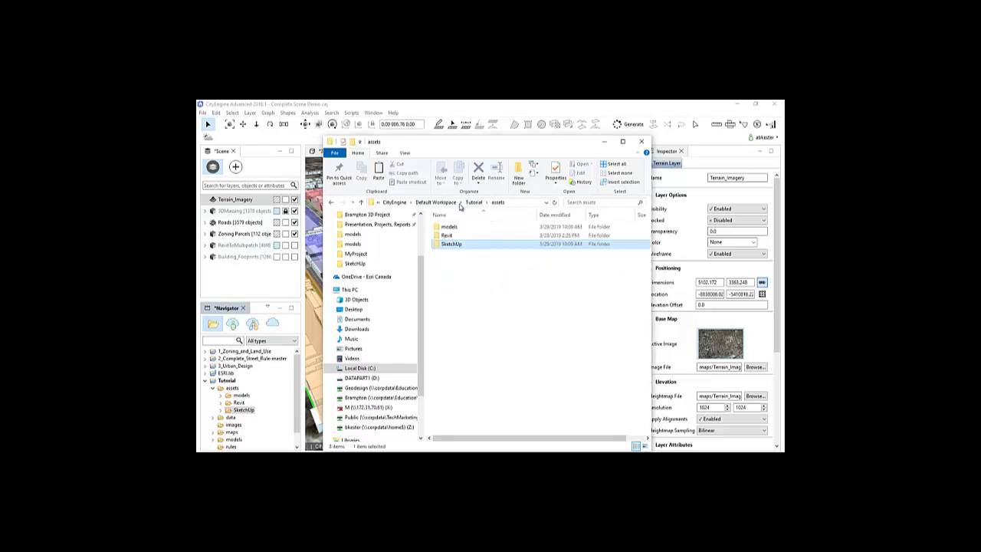
{"action": "double_click", "coordinate": [451, 228]}
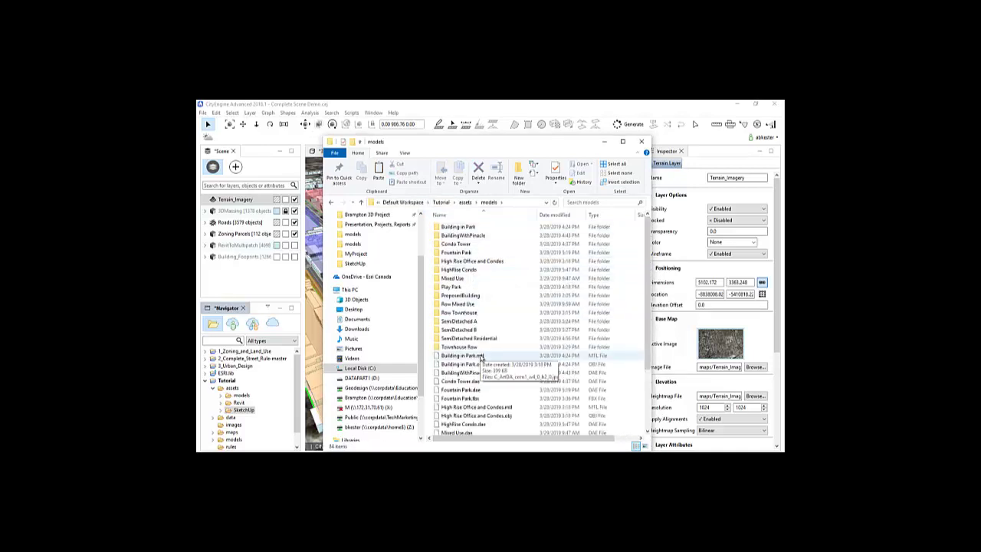
{"action": "scroll", "coordinate": [481, 357], "scroll_direction": "down", "scroll_amount": 2}
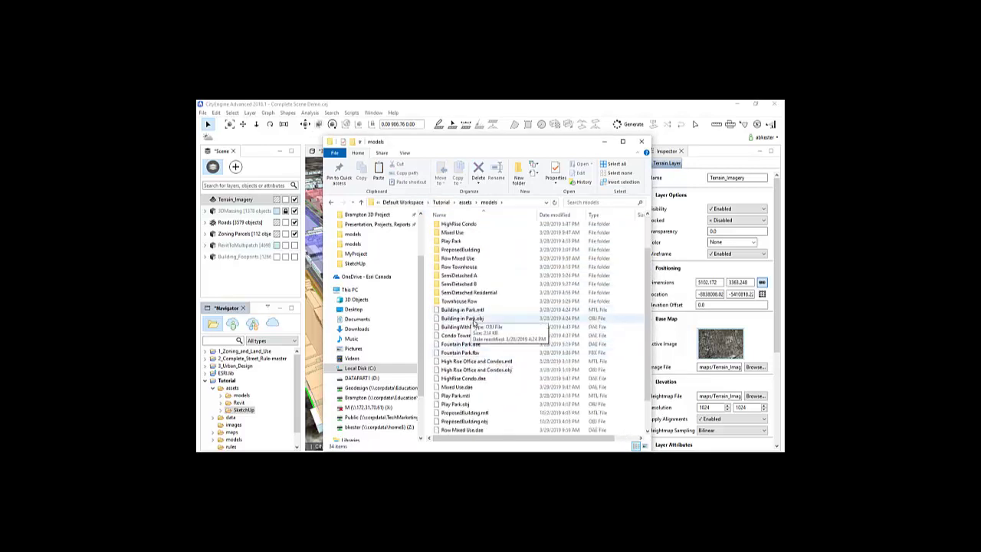
{"action": "scroll", "coordinate": [465, 371], "scroll_direction": "down", "scroll_amount": 2}
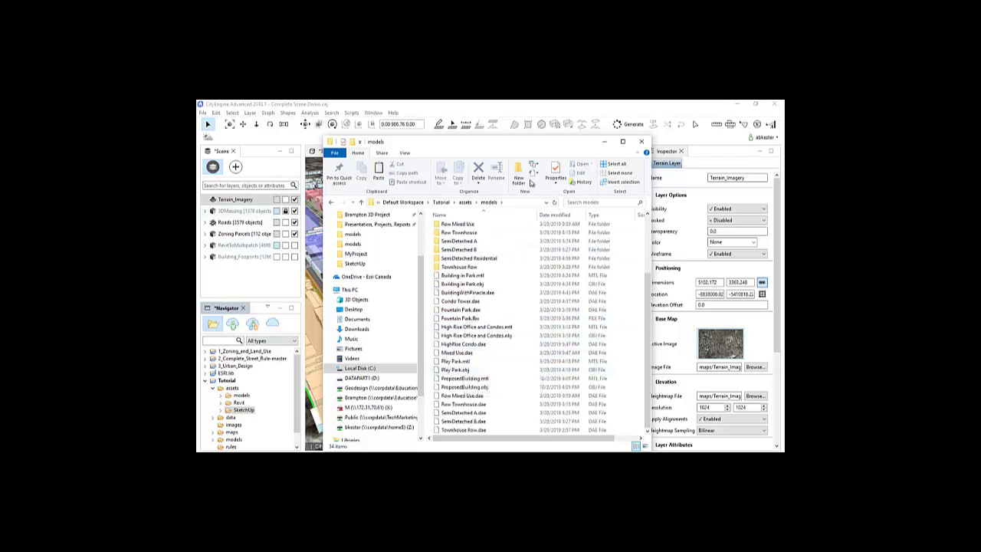
{"action": "left_click", "coordinate": [605, 142]}
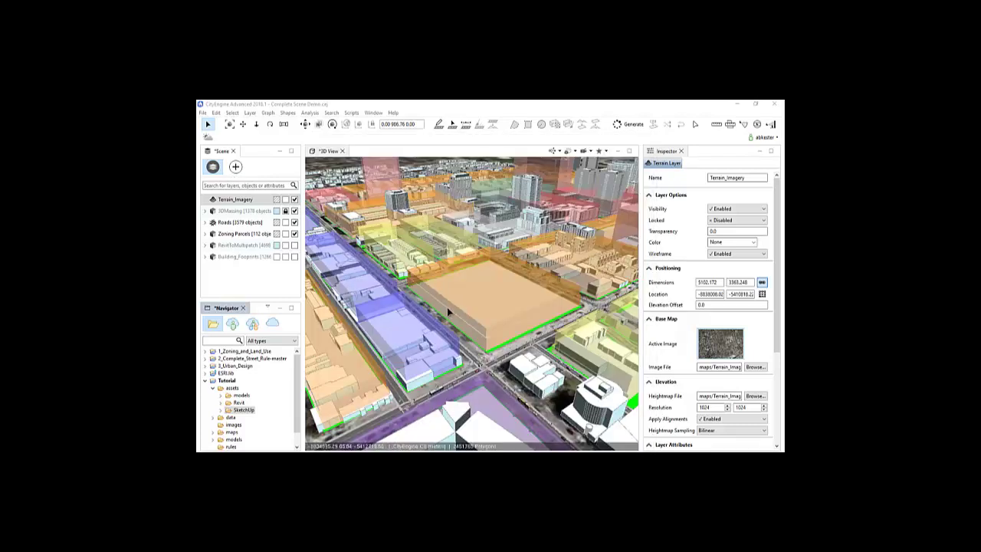
{"action": "left_click", "coordinate": [203, 112]}
{"action": "left_click", "coordinate": [226, 207]}
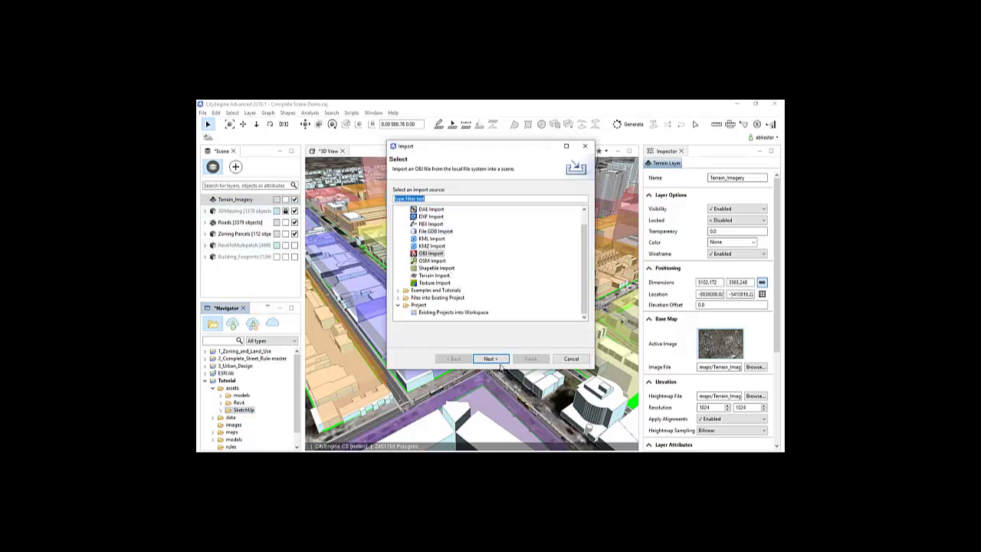
{"action": "left_click", "coordinate": [569, 358]}
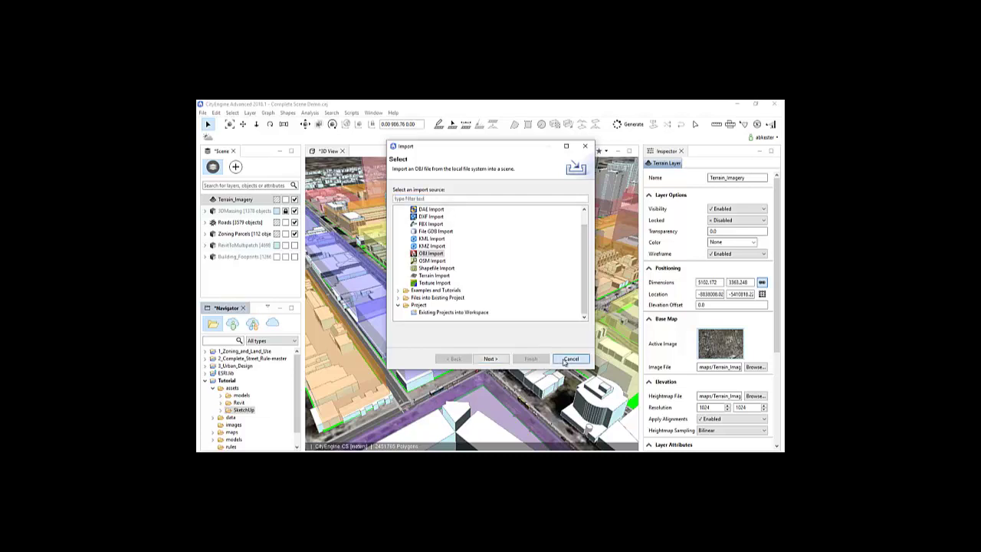
{"action": "left_click", "coordinate": [569, 359]}
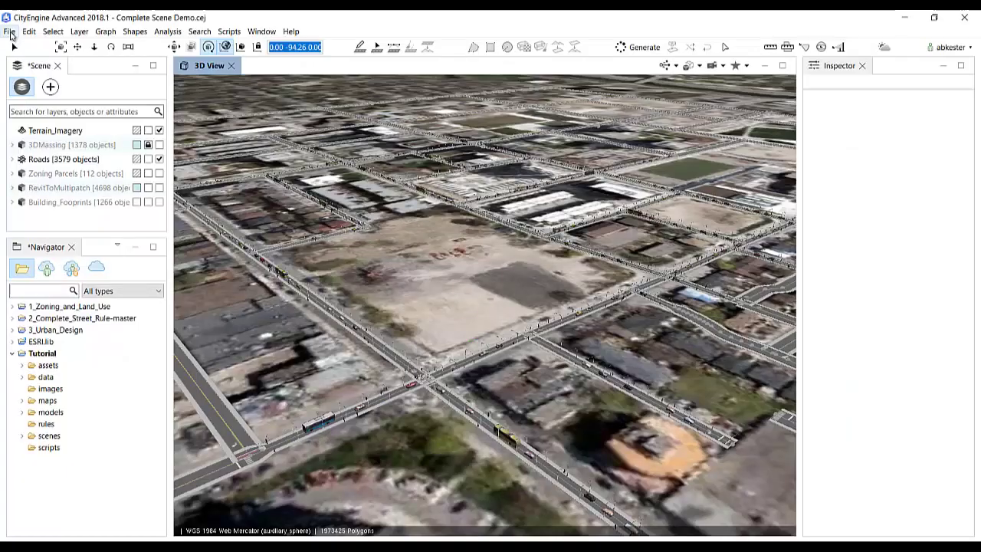
{"action": "left_click", "coordinate": [9, 31]}
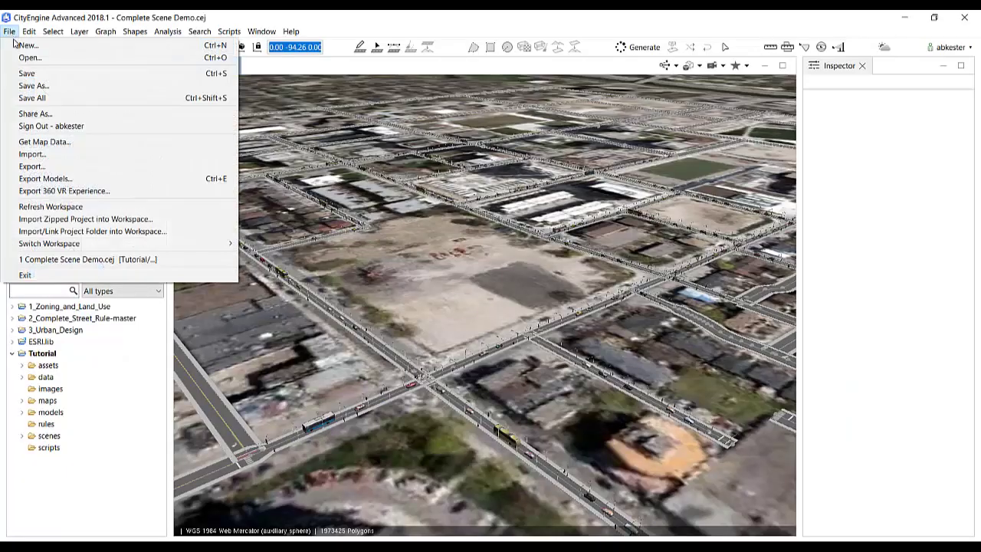
{"action": "left_click", "coordinate": [34, 154]}
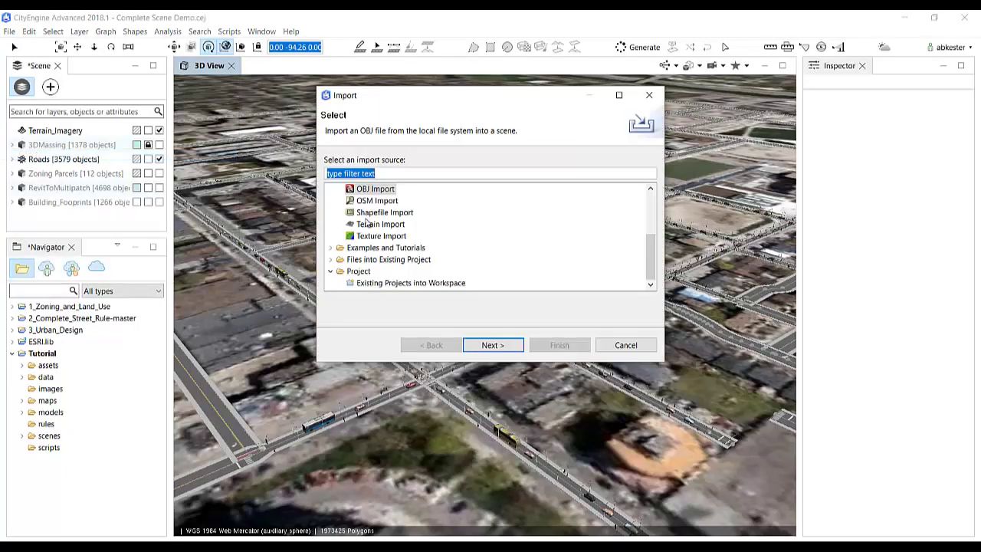
{"action": "scroll", "coordinate": [383, 198], "scroll_direction": "up", "scroll_amount": 5}
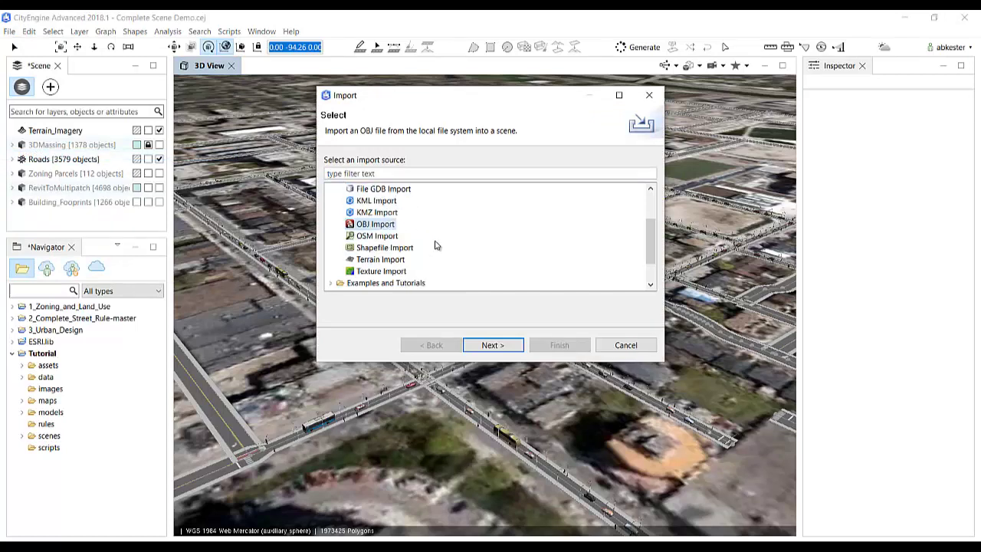
{"action": "left_click", "coordinate": [382, 192]}
{"action": "left_click", "coordinate": [492, 345]}
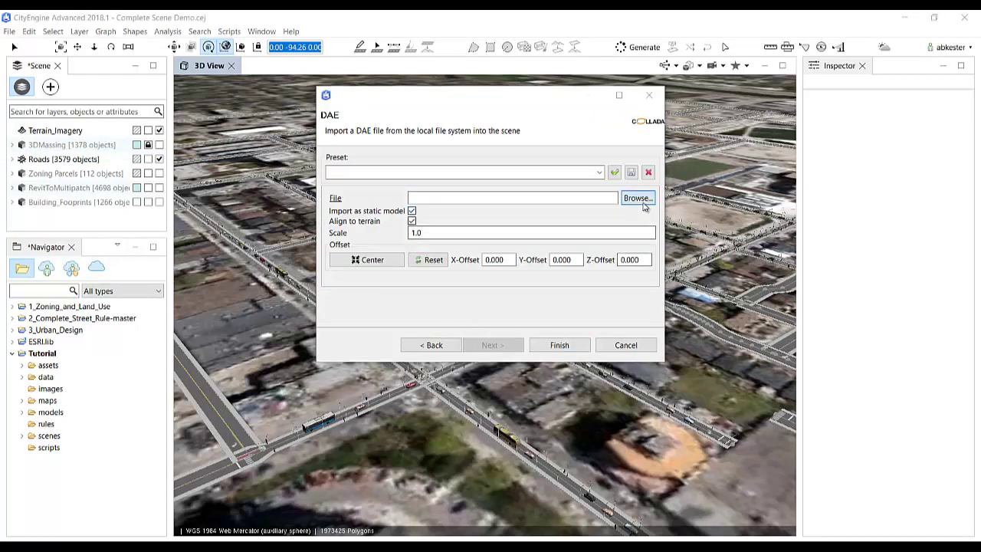
{"action": "left_click", "coordinate": [637, 198]}
{"action": "double_click", "coordinate": [407, 181]}
{"action": "left_click", "coordinate": [404, 119]}
{"action": "double_click", "coordinate": [404, 120]}
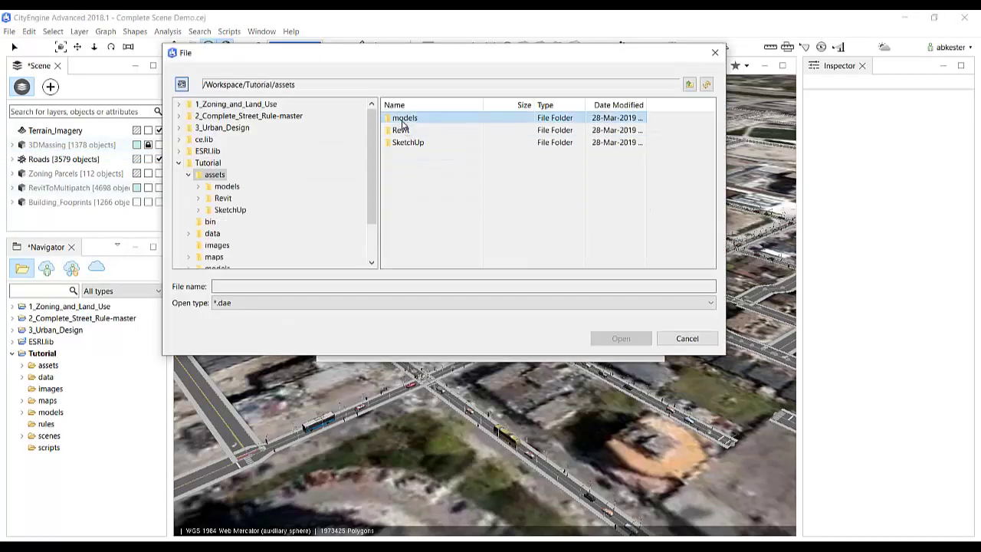
{"action": "double_click", "coordinate": [402, 118]}
{"action": "scroll", "coordinate": [429, 191], "scroll_direction": "down", "scroll_amount": 5}
{"action": "left_click", "coordinate": [422, 166]}
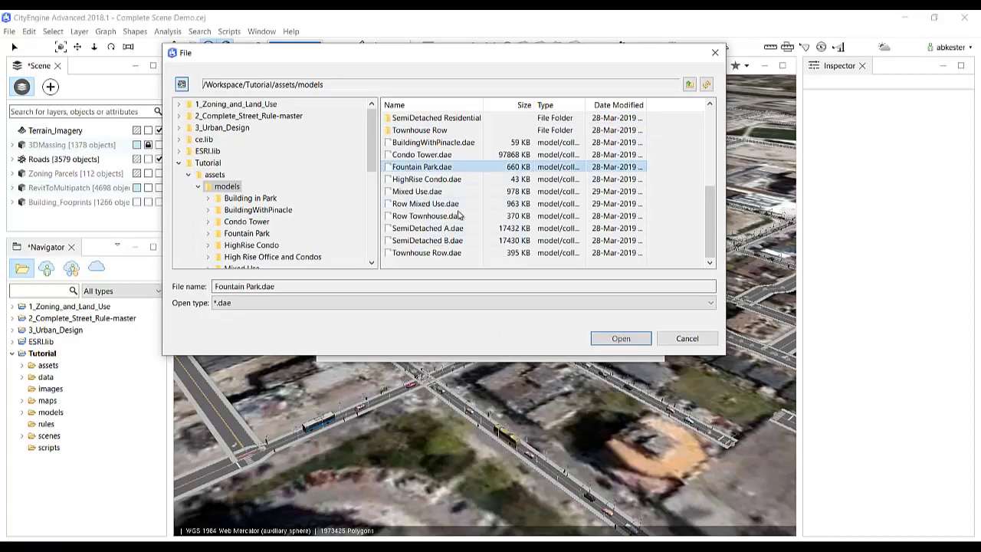
{"action": "left_click", "coordinate": [614, 340]}
{"action": "left_click", "coordinate": [626, 345]}
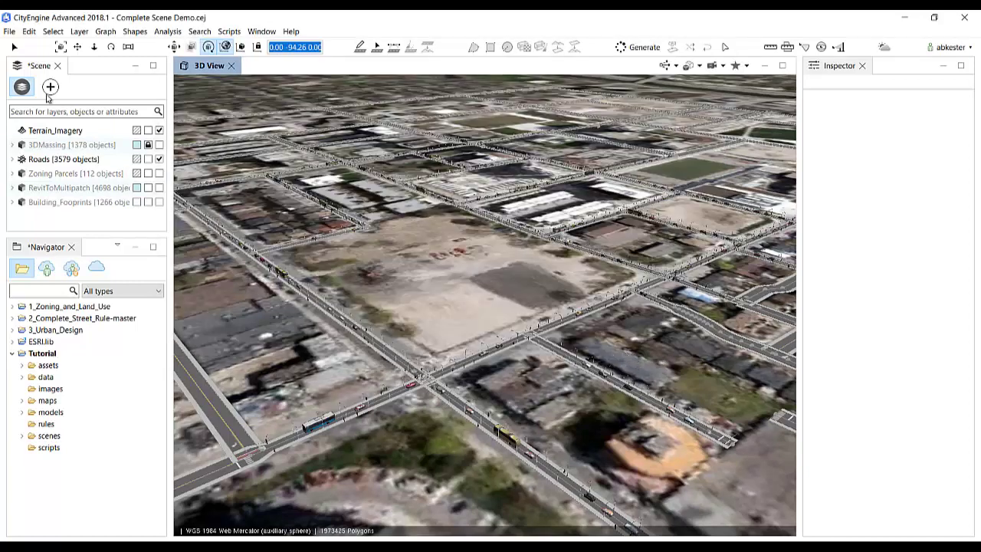
Place the ProposedBuilding.obj model from the Tutorial project's assets/models folder onto the vacant lot.
{"action": "left_click", "coordinate": [23, 371]}
{"action": "left_click", "coordinate": [22, 367]}
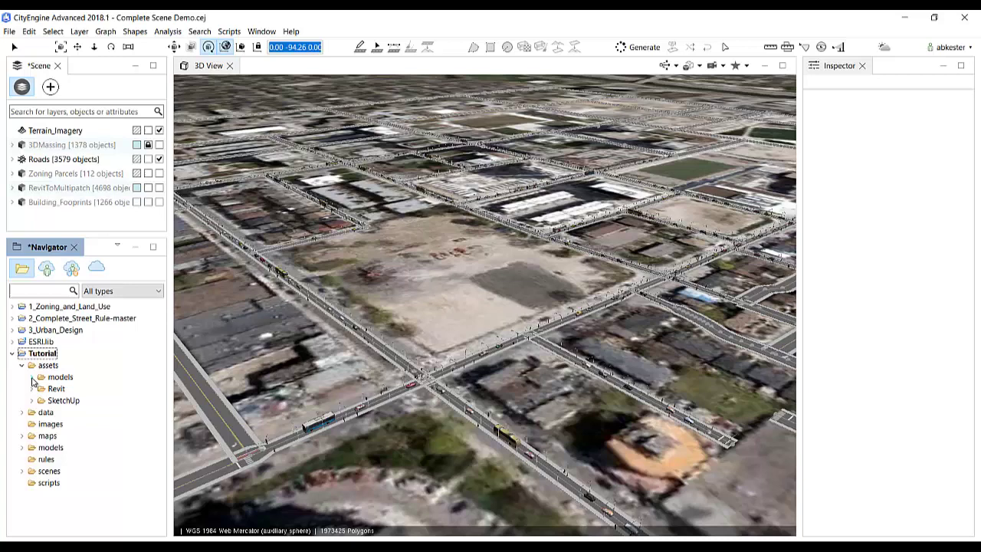
{"action": "left_click", "coordinate": [33, 378]}
{"action": "scroll", "coordinate": [110, 420], "scroll_direction": "down", "scroll_amount": 4}
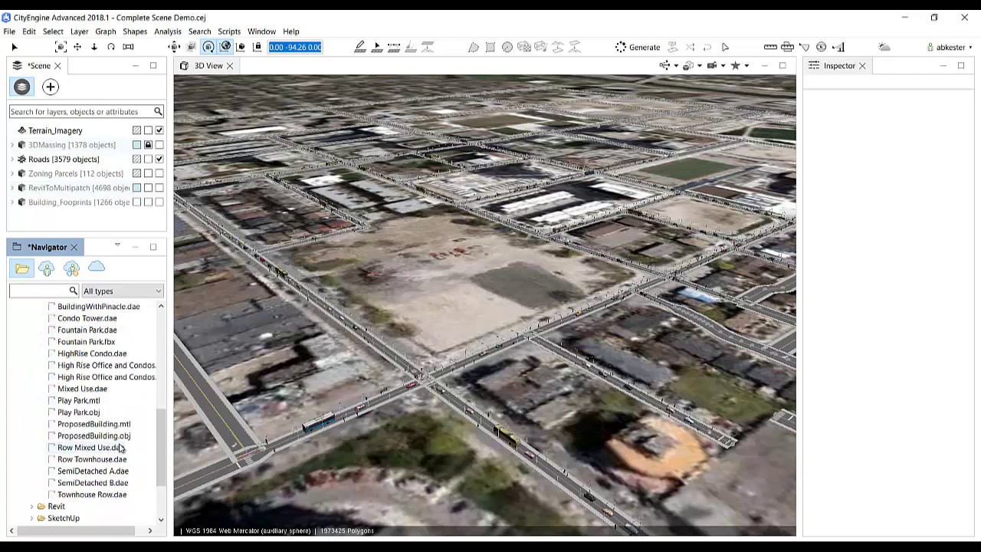
{"action": "left_click_drag", "start_coordinate": [115, 435], "coordinate": [371, 360]}
{"action": "left_click_drag", "start_coordinate": [421, 332], "coordinate": [421, 331]}
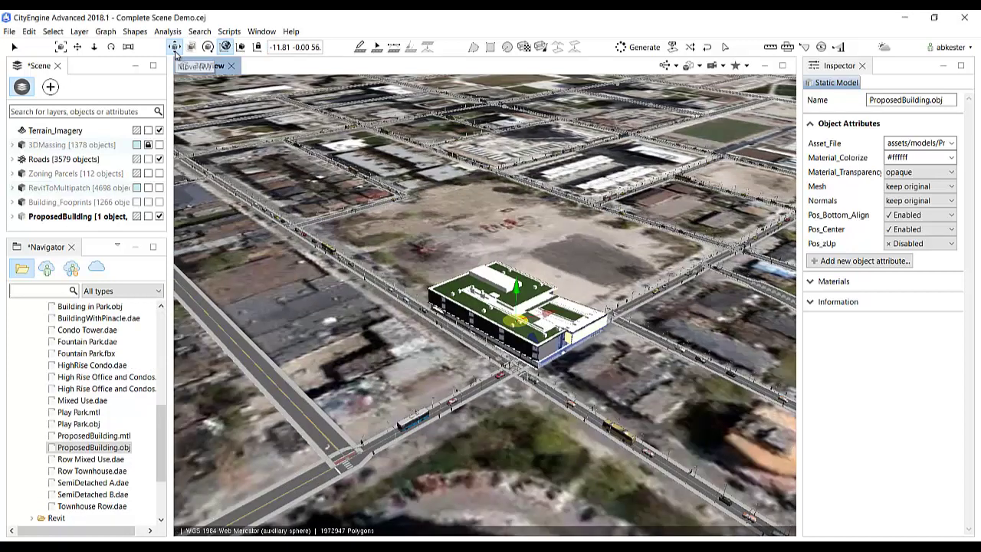
Scale, rotate and move the proposed building so it sits in the vacant lot's corner beside the street intersection.
{"action": "left_click", "coordinate": [195, 50]}
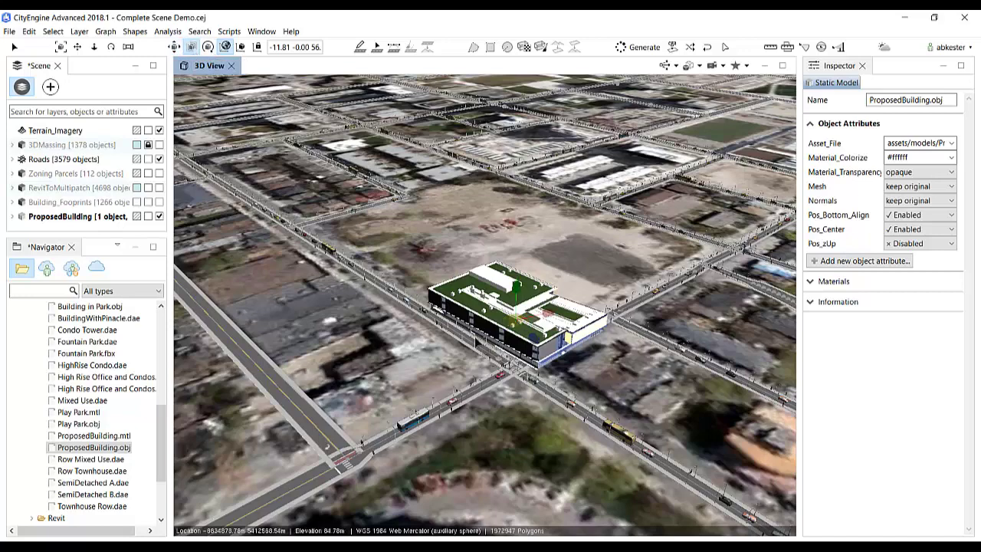
{"action": "scroll", "coordinate": [519, 323], "scroll_direction": "up", "scroll_amount": 4}
{"action": "mouse_move", "coordinate": [519, 323]}
{"action": "left_mouse_down"}
{"action": "mouse_move", "coordinate": [568, 323]}
{"action": "mouse_move", "coordinate": [506, 329]}
{"action": "left_mouse_up"}
{"action": "key", "text": "r"}
{"action": "key", "text": "w"}
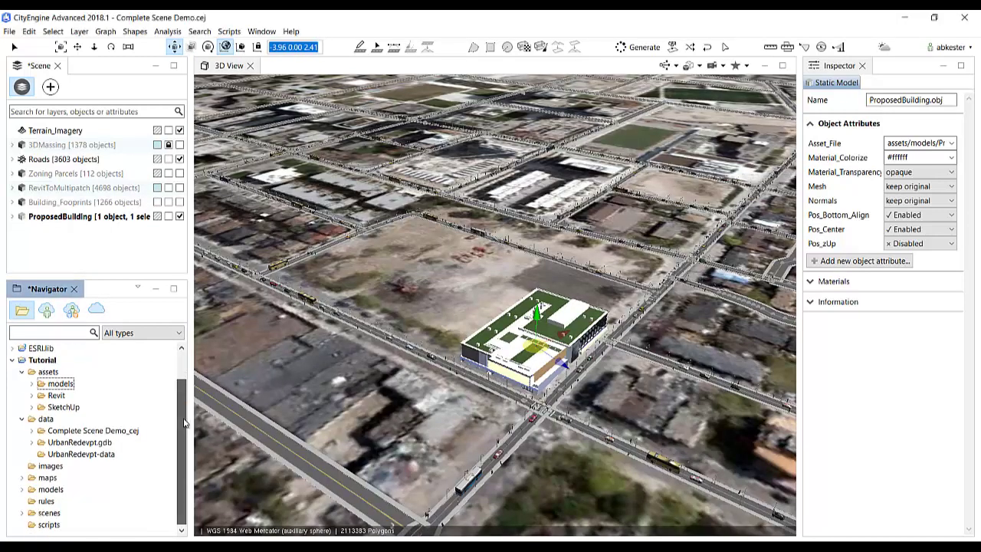
Place the Row Townhouse.dae model from the assets/models folder on the vacant lot, along the street beside the proposed building.
{"action": "left_click", "coordinate": [32, 384]}
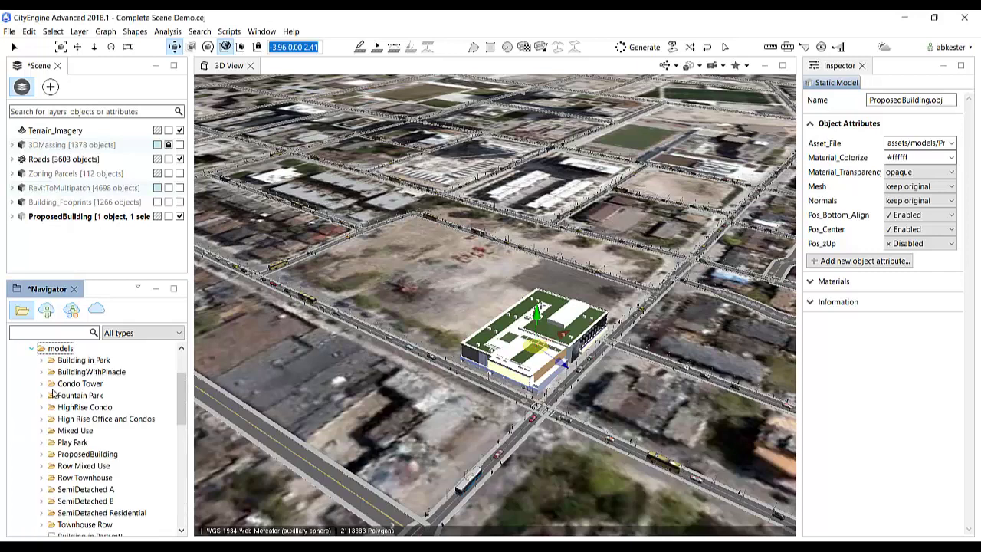
{"action": "scroll", "coordinate": [172, 450], "scroll_direction": "down", "scroll_amount": 7}
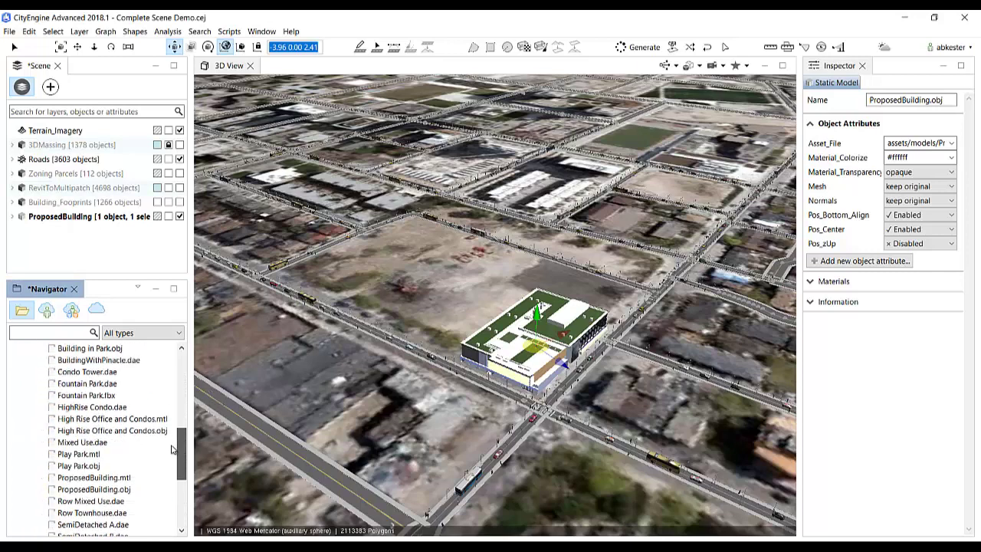
{"action": "left_click_drag", "start_coordinate": [171, 446], "coordinate": [171, 453]}
{"action": "left_click_drag", "start_coordinate": [111, 478], "coordinate": [412, 315]}
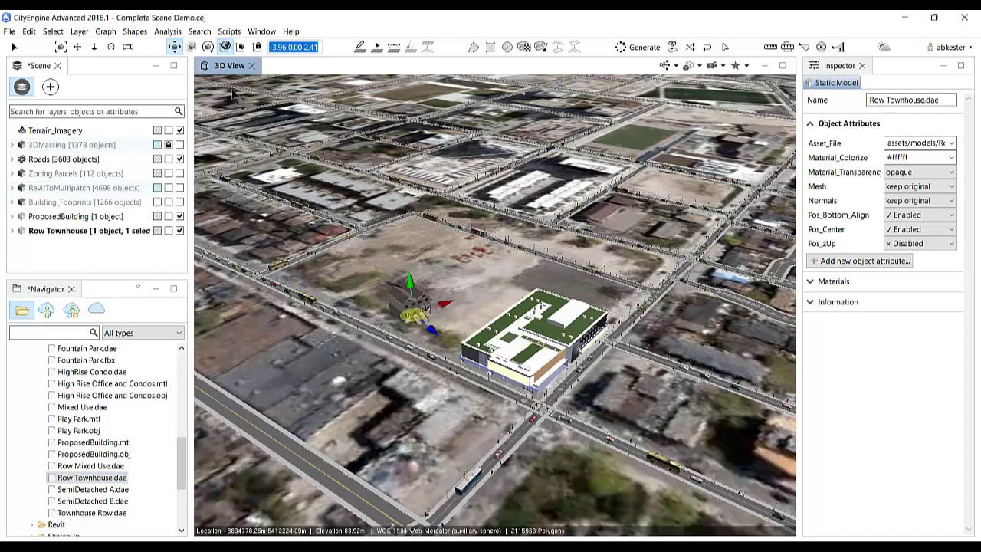
Rotate the row townhouse so its front steps face the street and scale it uniformly by about 1.37.
{"action": "key", "text": "e"}
{"action": "left_click_drag", "start_coordinate": [460, 338], "coordinate": [423, 306]}
{"action": "left_click", "coordinate": [192, 46]}
{"action": "left_click", "coordinate": [16, 47]}
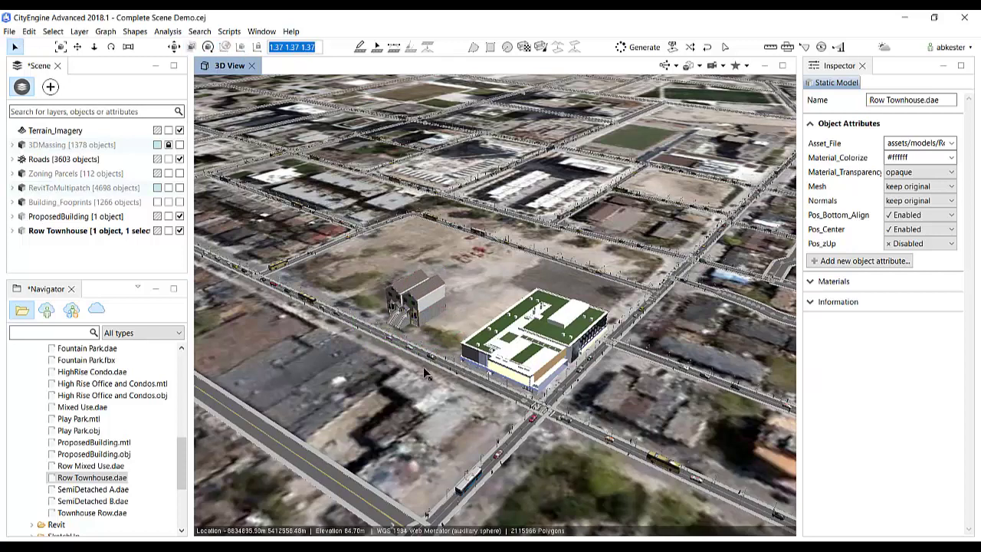
Copy and paste the row townhouse, and move the duplicate beside the original along the street.
{"action": "middle_click_drag", "start_coordinate": [460, 351], "coordinate": [431, 298]}
{"action": "left_click_drag", "start_coordinate": [437, 306], "coordinate": [380, 251]}
{"action": "left_click", "coordinate": [381, 253]}
{"action": "right_click", "coordinate": [402, 271]}
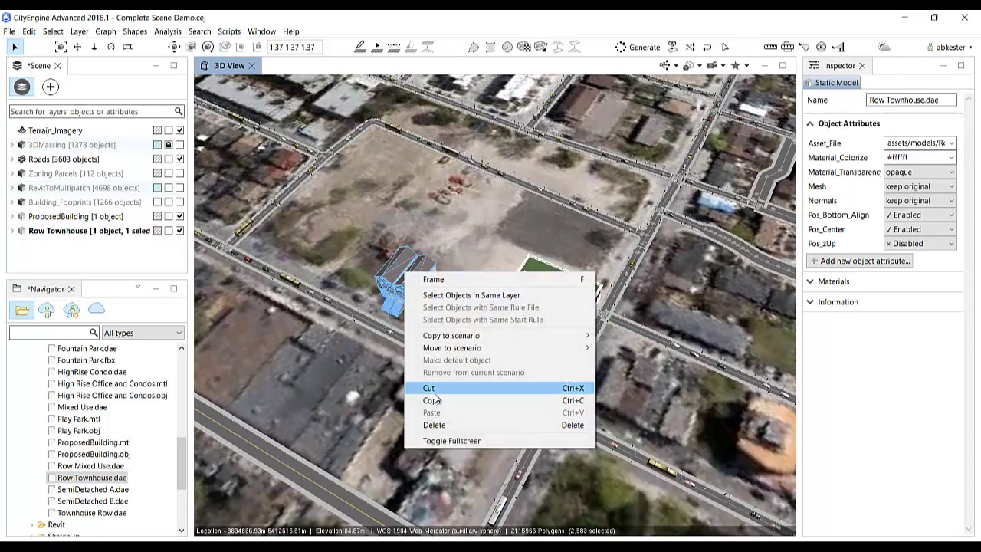
{"action": "left_click", "coordinate": [433, 401]}
{"action": "right_click", "coordinate": [442, 317]}
{"action": "left_click", "coordinate": [477, 459]}
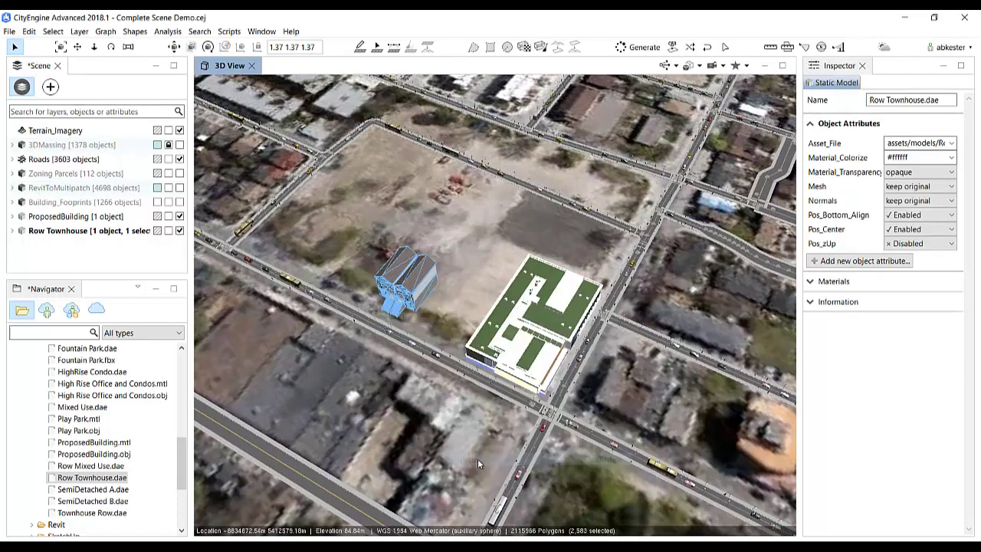
{"action": "left_click", "coordinate": [175, 46]}
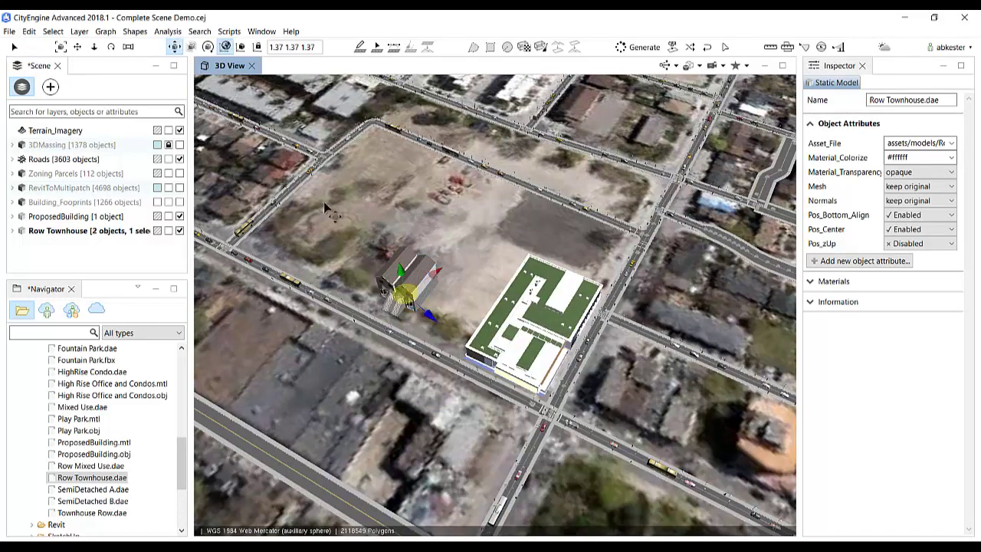
{"action": "left_click_drag", "start_coordinate": [401, 282], "coordinate": [371, 283]}
{"action": "left_click", "coordinate": [14, 48]}
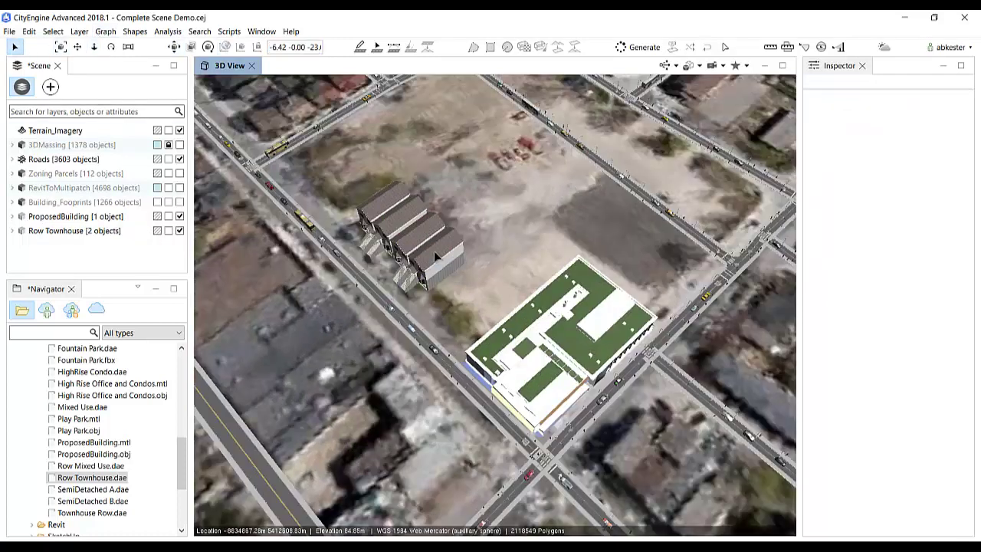
Select both row townhouses, move them to the lot corner opposite the proposed building, and scale them uniformly by about 0.89.
{"action": "left_click", "coordinate": [418, 237]}
{"action": "left_click", "coordinate": [402, 220], "text": "shift"}
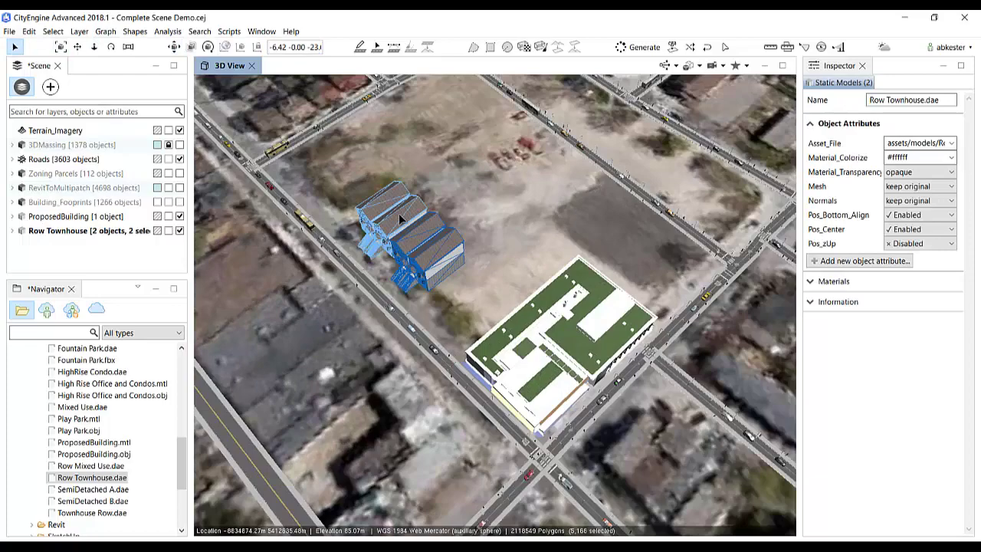
{"action": "key", "text": "f"}
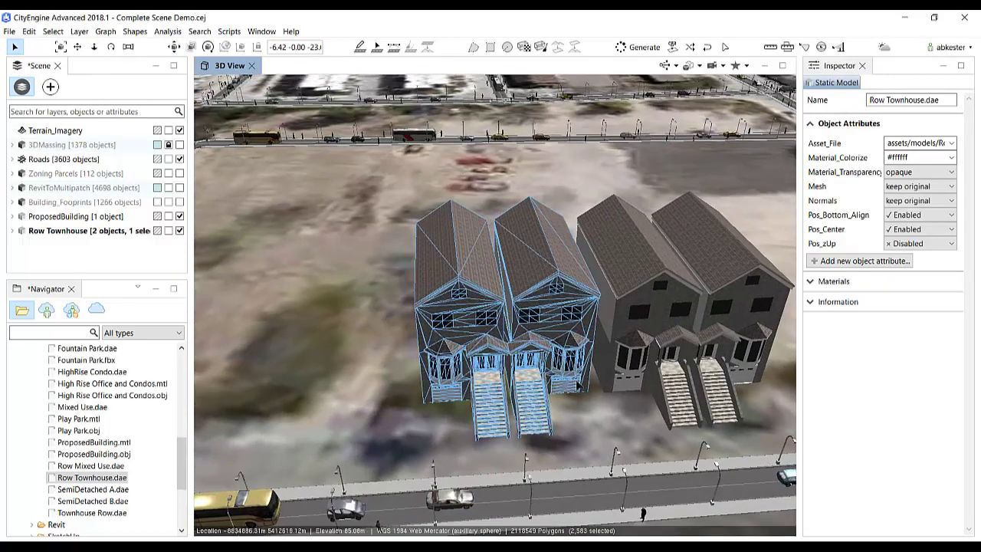
{"action": "left_click", "coordinate": [671, 301], "text": "shift"}
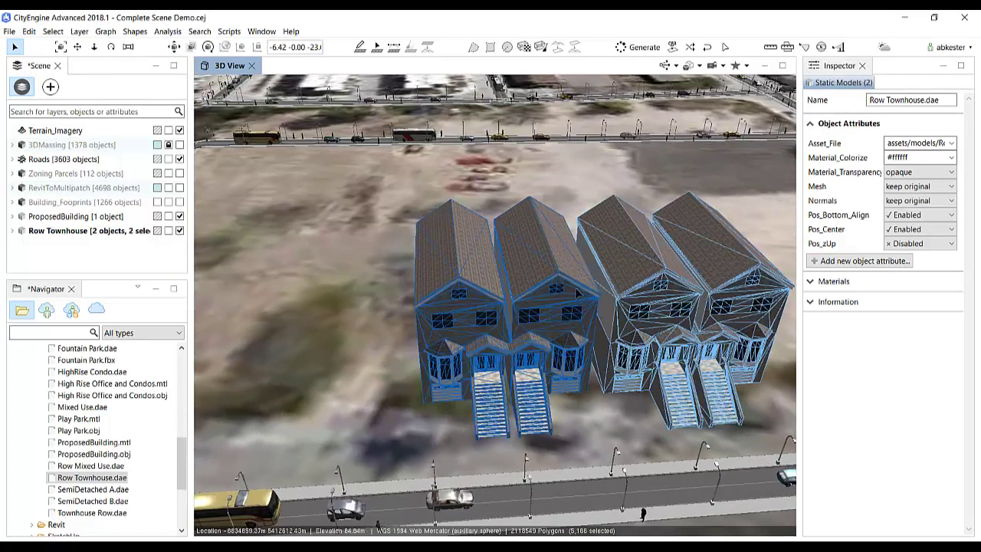
{"action": "key", "text": "f"}
{"action": "scroll", "coordinate": [572, 293], "scroll_direction": "down", "scroll_amount": 5}
{"action": "key", "text": "w"}
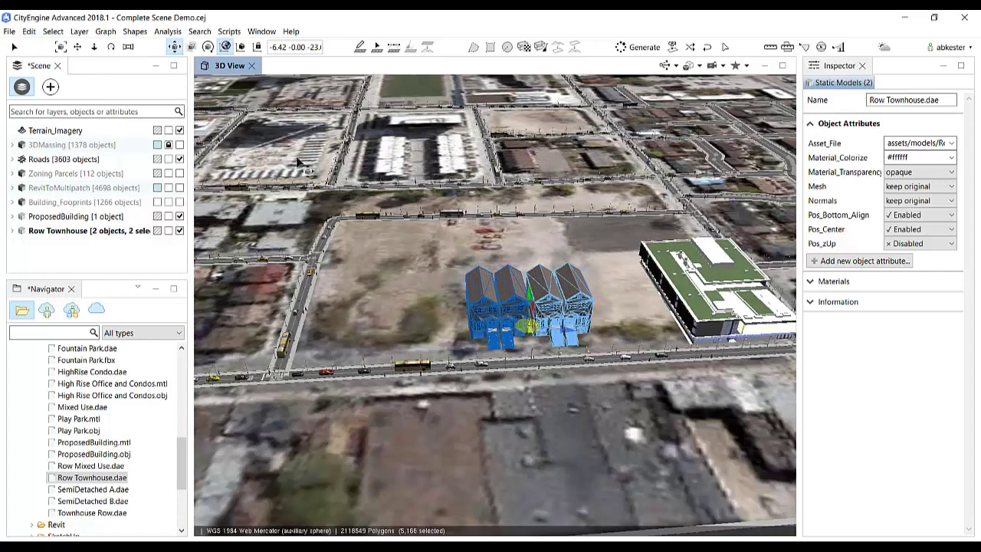
{"action": "left_click_drag", "start_coordinate": [529, 329], "coordinate": [384, 331]}
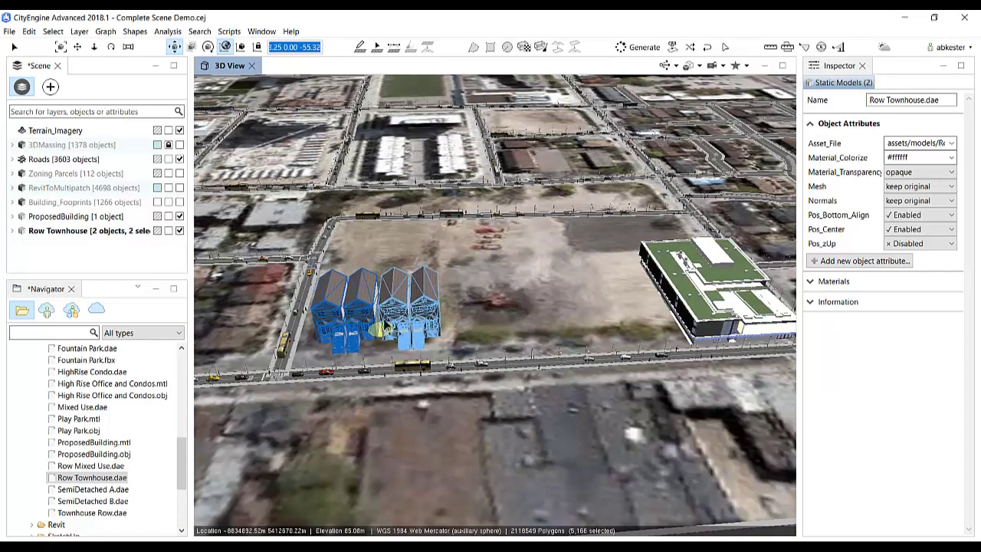
{"action": "left_click", "coordinate": [194, 48]}
Place the Mixed Use.dae model on the lot, rotated about -76° around the vertical axis and positioned beside the proposed building.
{"action": "mouse_move", "coordinate": [183, 463]}
{"action": "left_mouse_down"}
{"action": "mouse_move", "coordinate": [184, 482]}
{"action": "mouse_move", "coordinate": [186, 469]}
{"action": "left_mouse_up"}
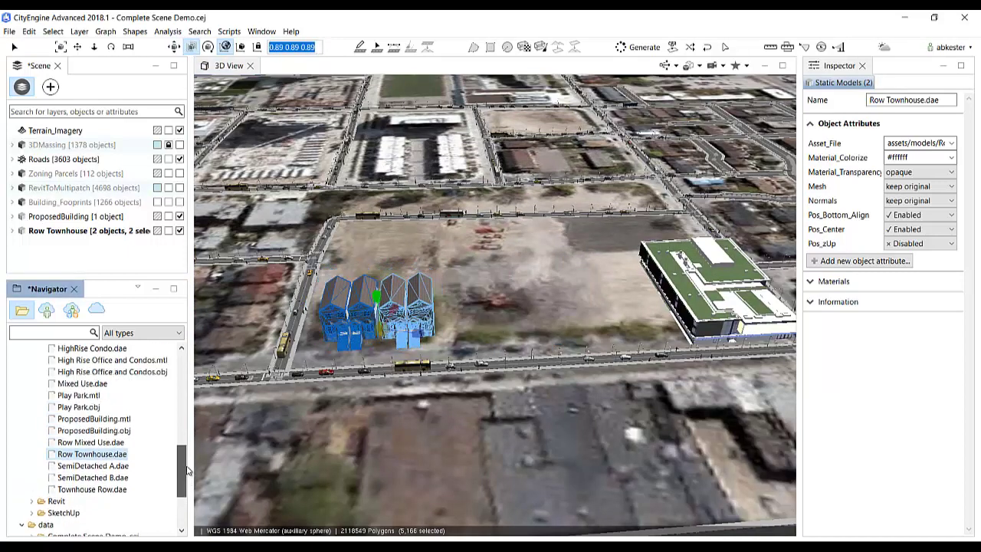
{"action": "left_click_drag", "start_coordinate": [103, 388], "coordinate": [478, 331]}
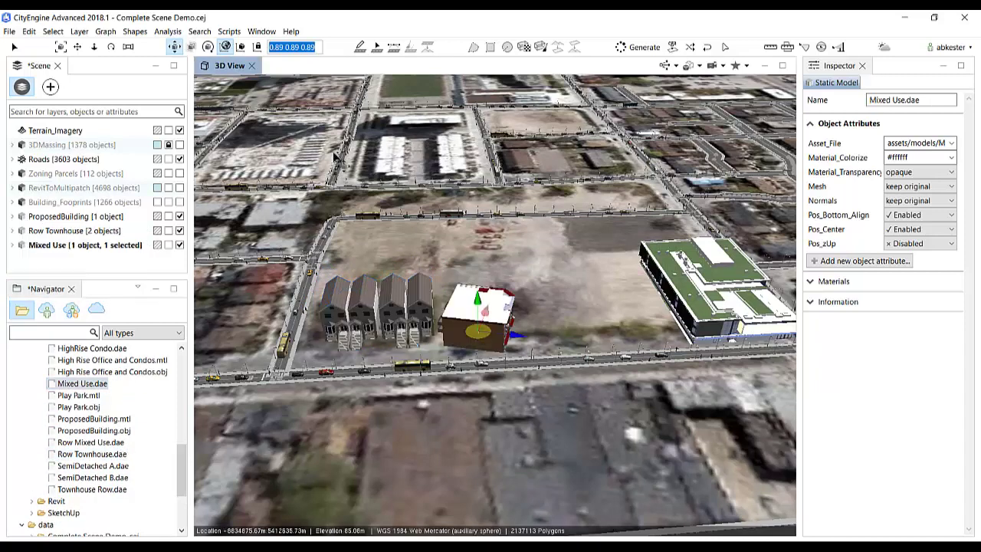
{"action": "left_click", "coordinate": [207, 47]}
{"action": "left_click_drag", "start_coordinate": [527, 353], "coordinate": [460, 365]}
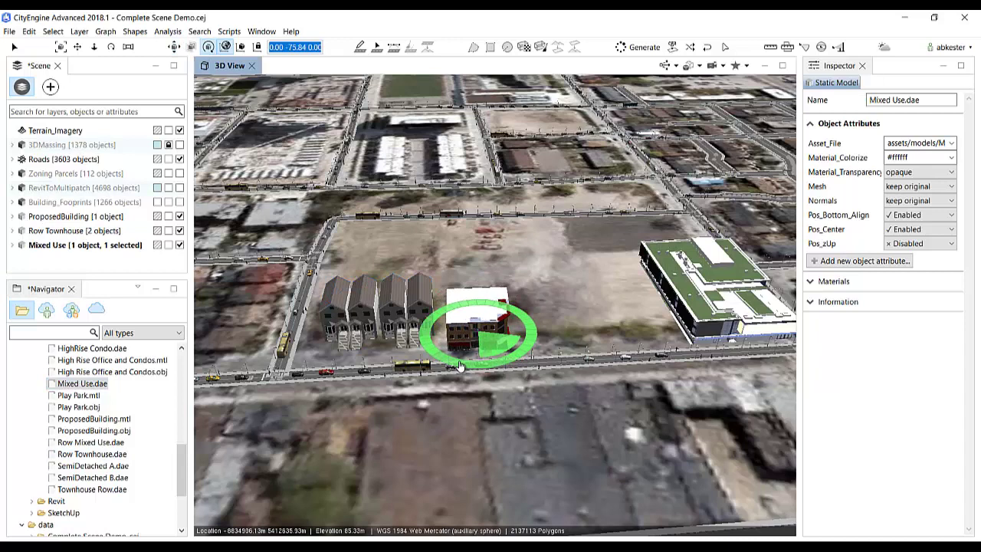
{"action": "key", "text": "w"}
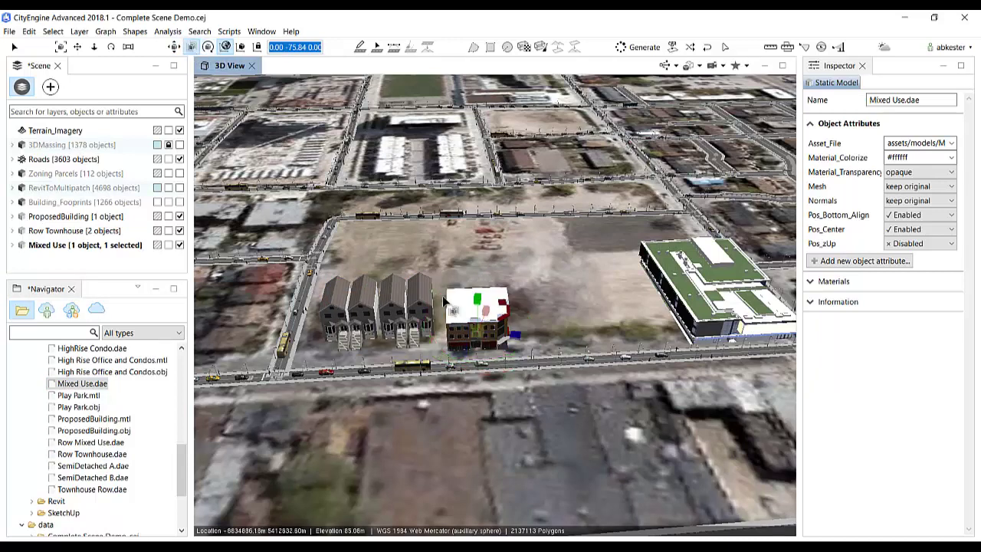
{"action": "left_click_drag", "start_coordinate": [495, 336], "coordinate": [609, 323]}
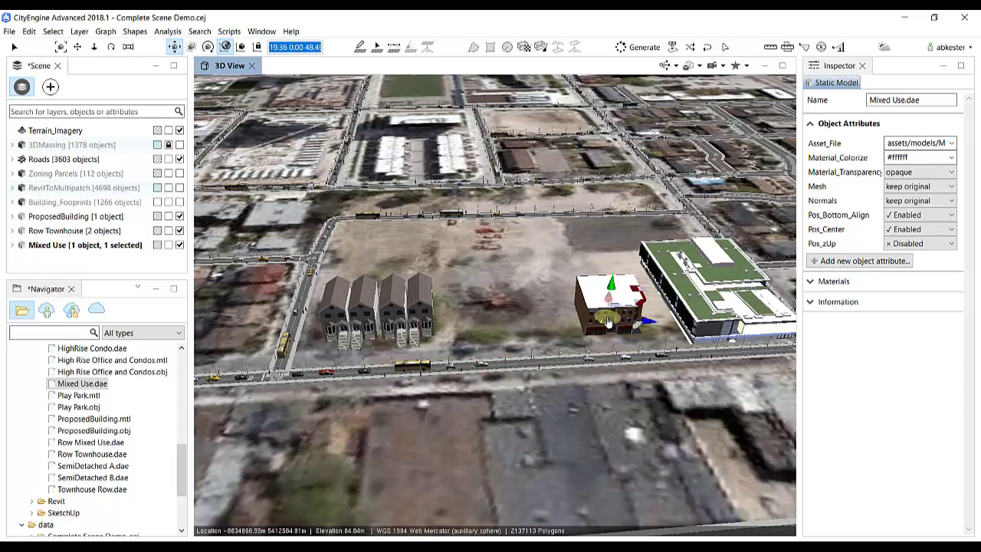
Place the Row Mixed Use.dae model between the townhouses and the mixed-use building, rotated about 15° around the vertical axis.
{"action": "left_click_drag", "start_coordinate": [183, 465], "coordinate": [189, 452]}
{"action": "left_click", "coordinate": [91, 477]}
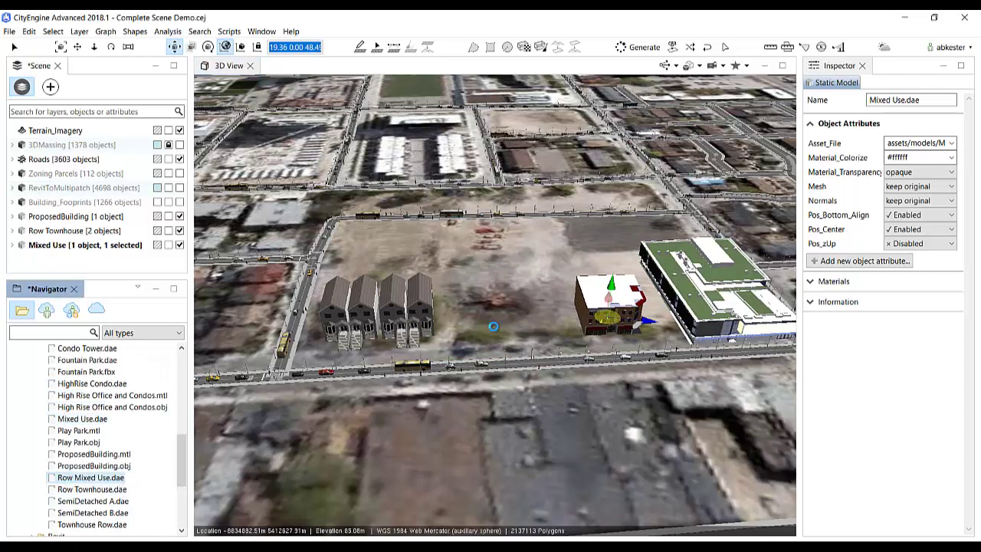
{"action": "left_click_drag", "start_coordinate": [494, 326], "coordinate": [494, 328]}
{"action": "key", "text": "e"}
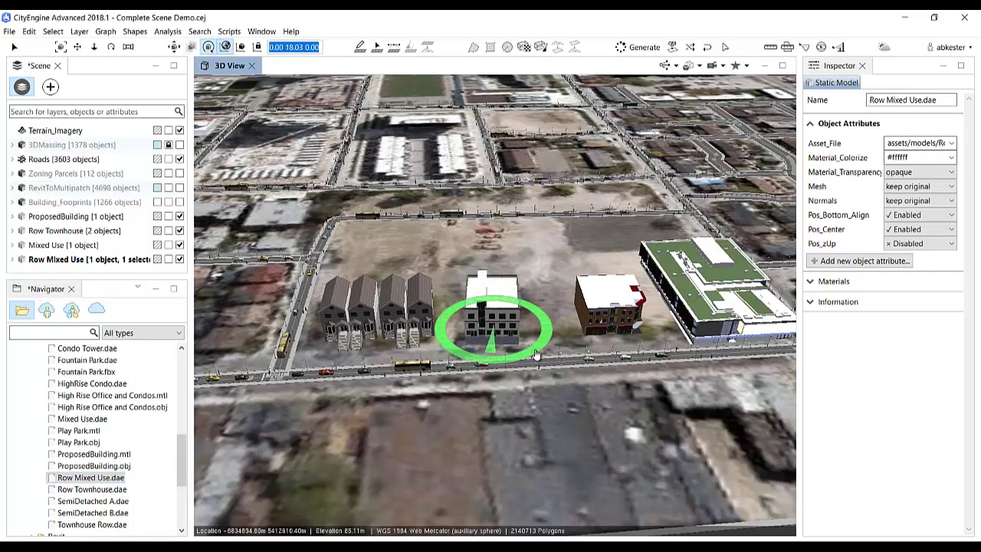
{"action": "left_click_drag", "start_coordinate": [537, 354], "coordinate": [530, 354]}
{"action": "left_click", "coordinate": [15, 48]}
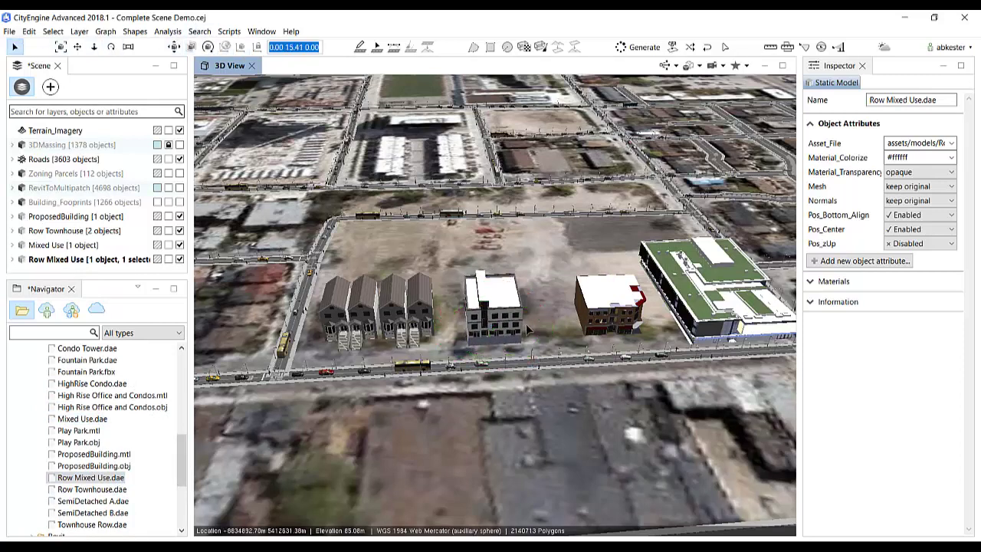
Move the Row Mixed Use building closer to the townhouses and the Mixed Use building directly beside it.
{"action": "left_click", "coordinate": [508, 328]}
{"action": "key", "text": "w"}
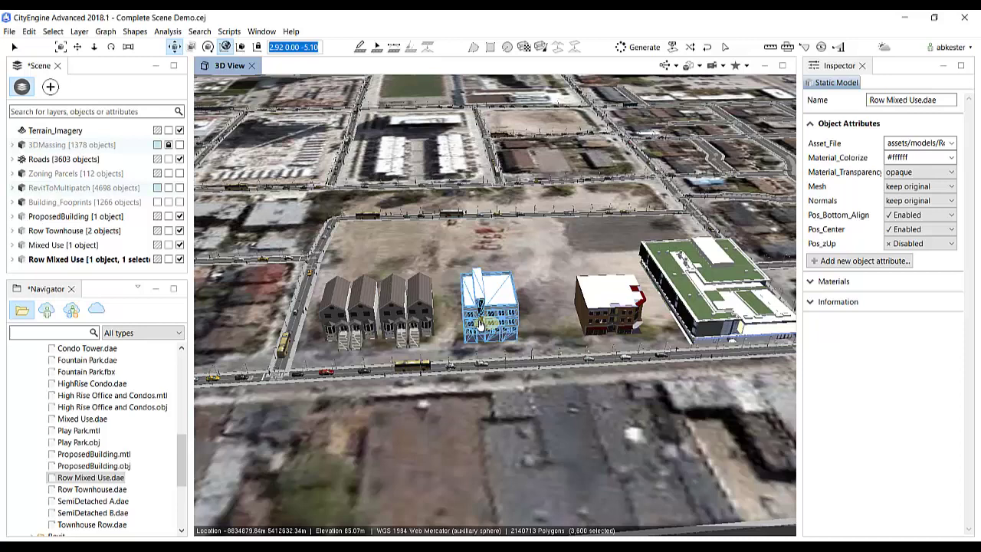
{"action": "left_click_drag", "start_coordinate": [481, 325], "coordinate": [466, 320]}
{"action": "left_click", "coordinate": [618, 316]}
{"action": "left_click_drag", "start_coordinate": [608, 318], "coordinate": [538, 313]}
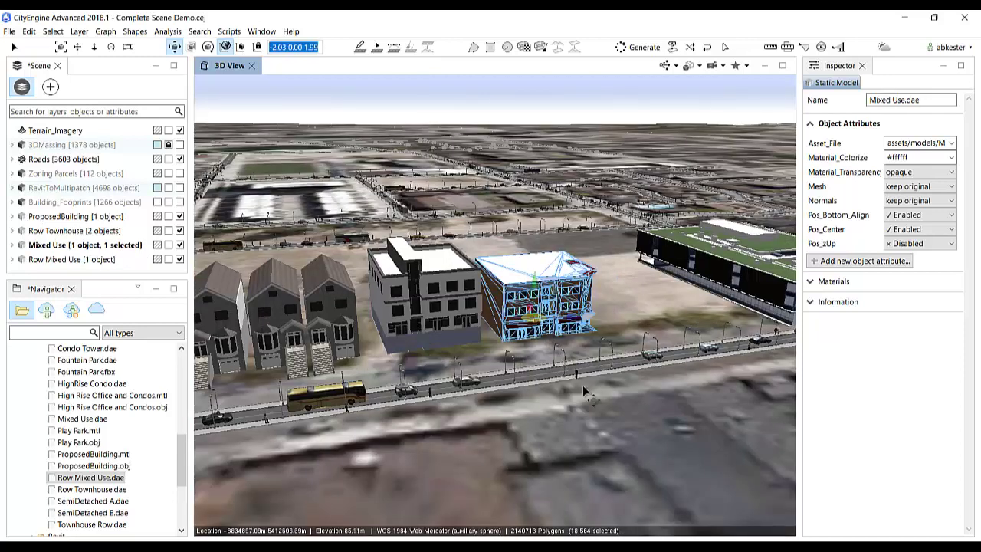
Place the Condo Tower.dae model on the vacant lot between the Mixed Use building and the proposed building.
{"action": "left_click", "coordinate": [601, 392]}
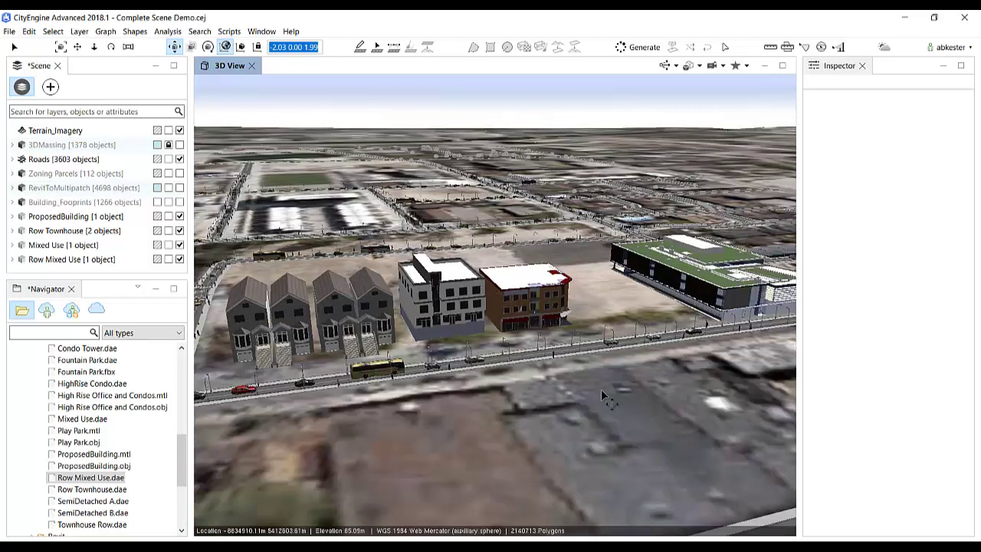
{"action": "middle_click_drag", "start_coordinate": [555, 388], "coordinate": [574, 393]}
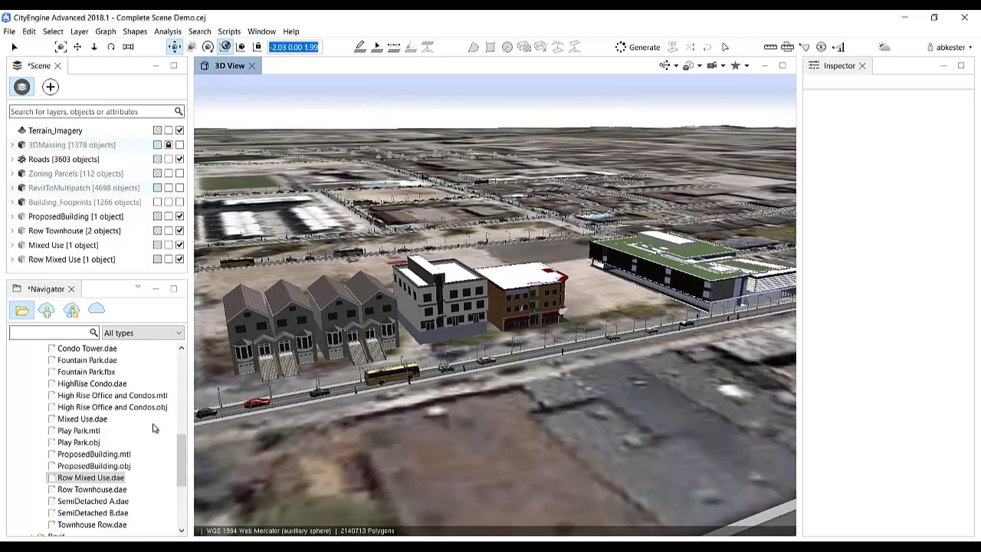
{"action": "scroll", "coordinate": [175, 435], "scroll_direction": "up", "scroll_amount": 2}
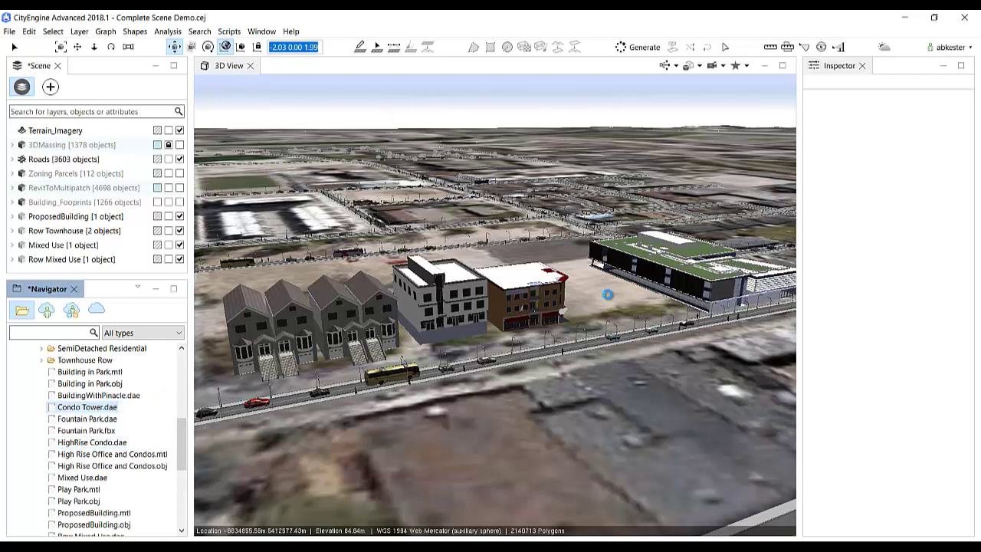
{"action": "left_click_drag", "start_coordinate": [608, 294], "coordinate": [609, 300]}
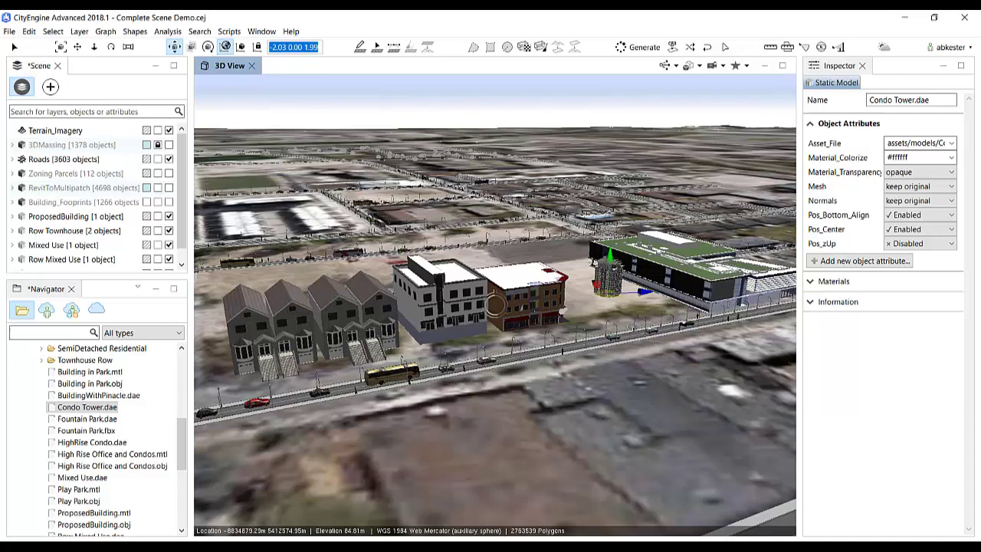
Scale the condo tower uniformly by about 2.99.
{"action": "middle_click_drag", "start_coordinate": [609, 304], "coordinate": [617, 350]}
{"action": "key", "text": "f"}
{"action": "scroll", "coordinate": [633, 351], "scroll_direction": "down", "scroll_amount": 10}
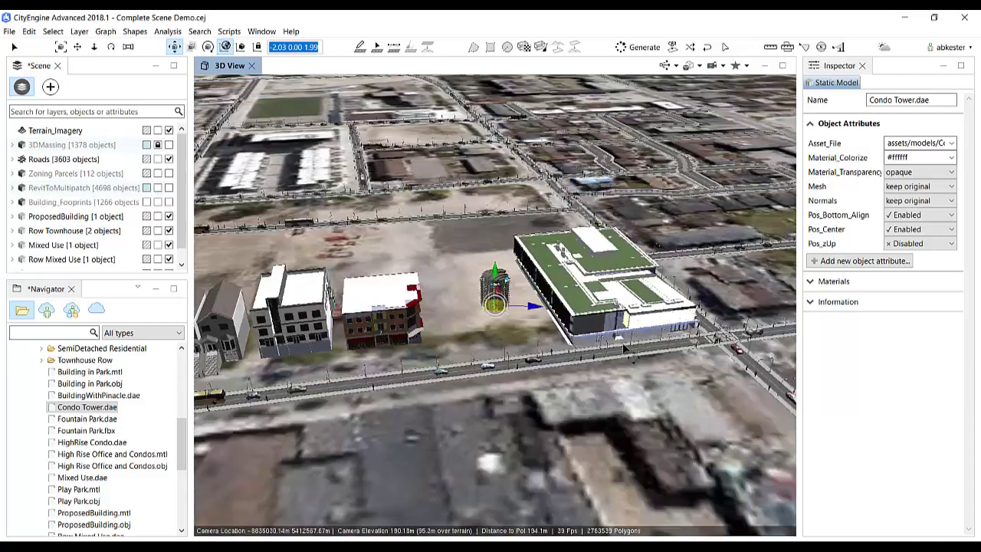
{"action": "key", "text": "r"}
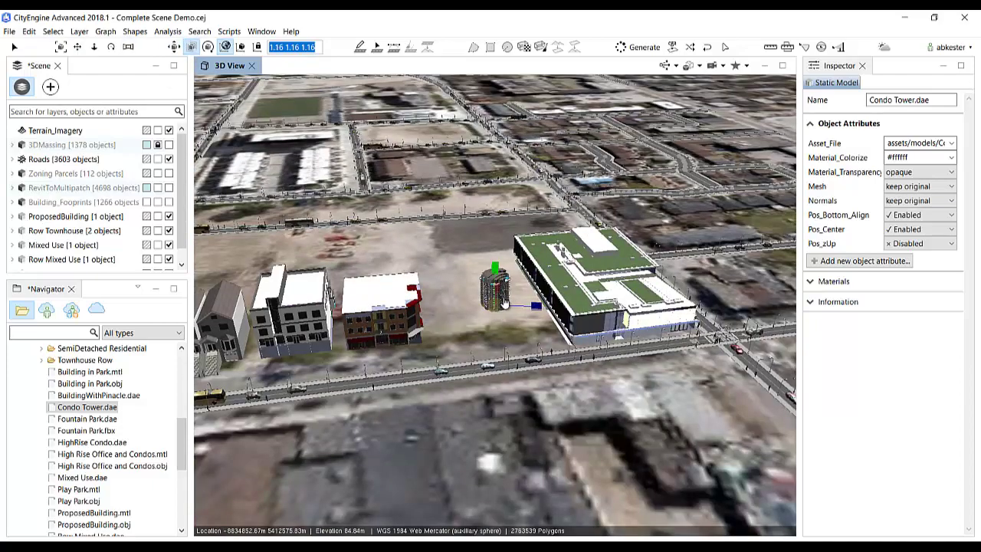
{"action": "left_click_drag", "start_coordinate": [504, 303], "coordinate": [527, 232]}
Rotate the condo tower about -22.26° around the vertical axis, move it closer to the street, and turn it about -5.30° more.
{"action": "key", "text": "e"}
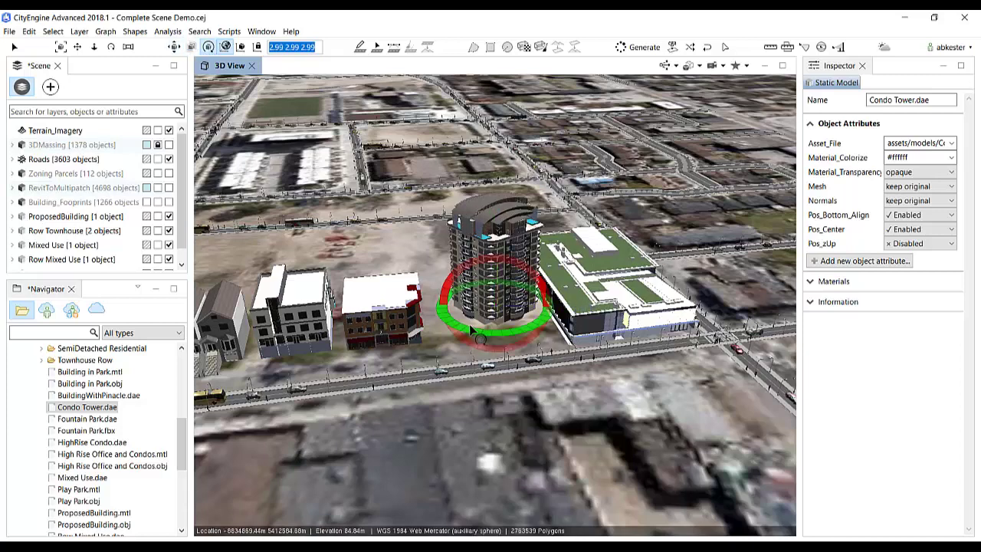
{"action": "left_click_drag", "start_coordinate": [473, 330], "coordinate": [448, 332]}
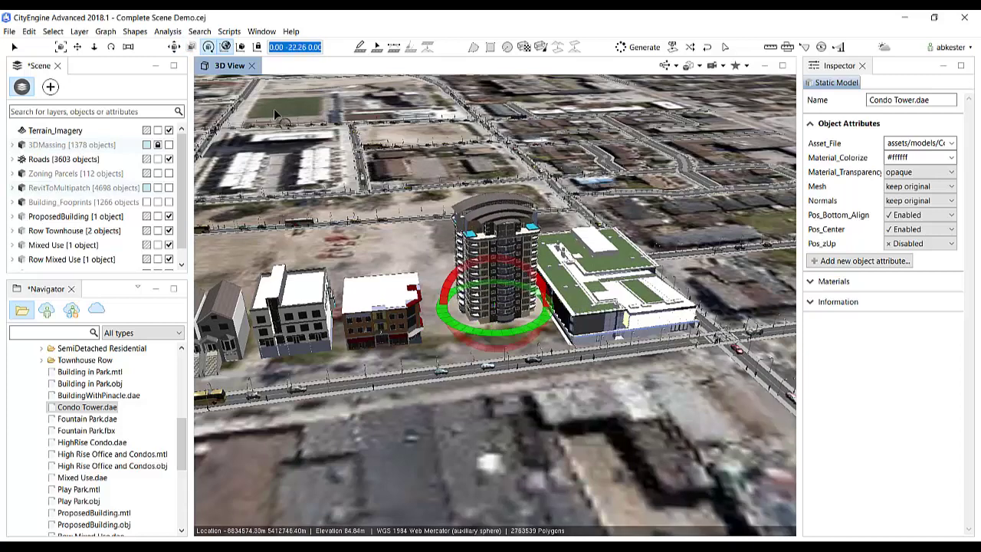
{"action": "left_click", "coordinate": [15, 48]}
{"action": "left_click", "coordinate": [176, 49]}
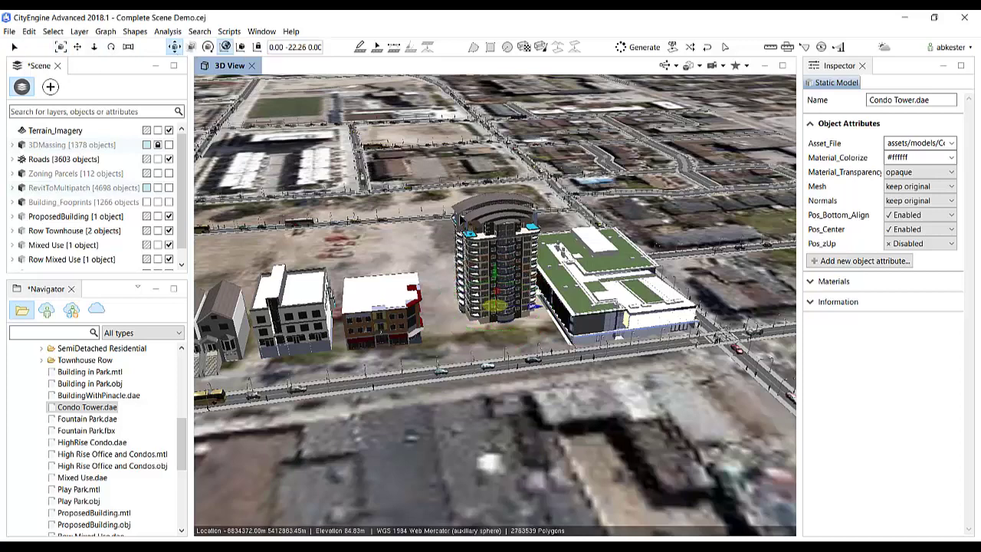
{"action": "left_click_drag", "start_coordinate": [494, 310], "coordinate": [481, 328]}
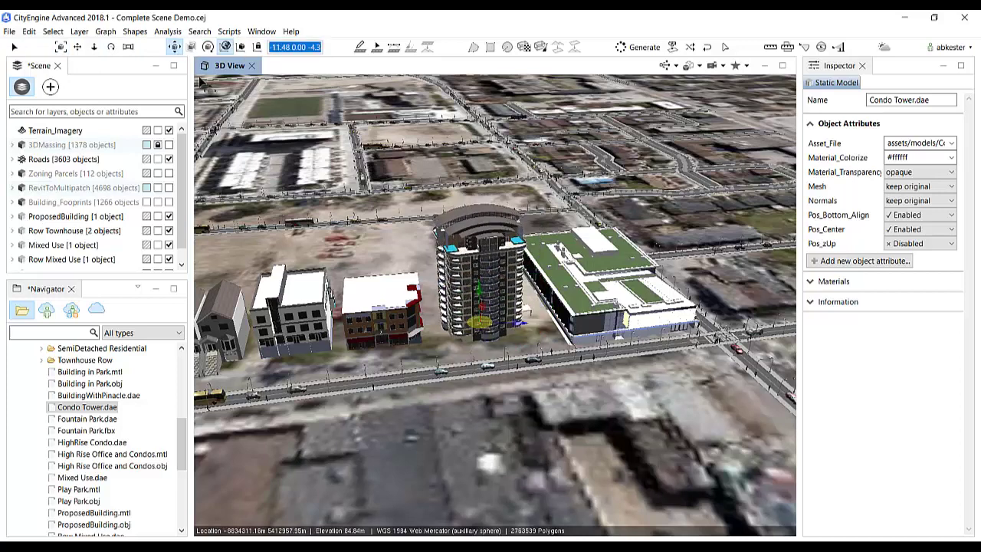
{"action": "key", "text": "r"}
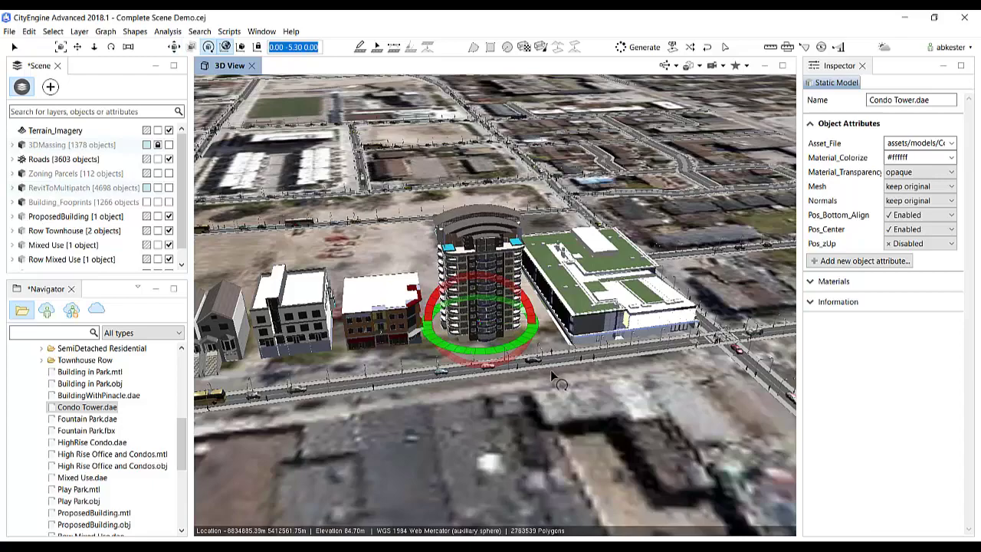
{"action": "scroll", "coordinate": [551, 369], "scroll_direction": "down", "scroll_amount": 3}
{"action": "left_click_drag", "start_coordinate": [407, 394], "coordinate": [239, 408], "text": "alt"}
{"action": "middle_click_drag", "start_coordinate": [240, 408], "coordinate": [347, 411], "text": "alt"}
{"action": "left_click_drag", "start_coordinate": [349, 412], "coordinate": [595, 391], "text": "alt"}
{"action": "scroll", "coordinate": [548, 413], "scroll_direction": "up", "scroll_amount": 5}
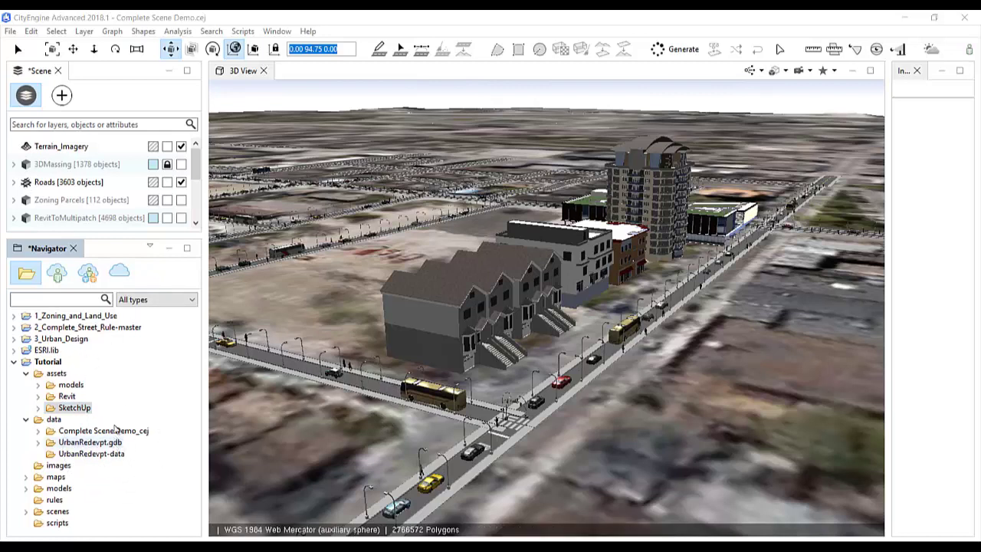
Start a File GDB import using the previous import settings preset.
{"action": "left_click", "coordinate": [10, 31]}
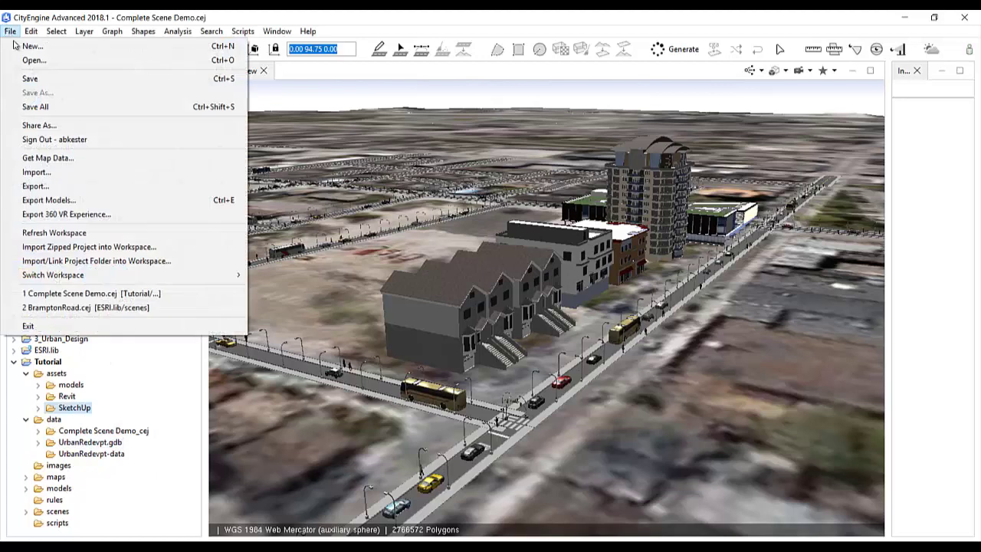
{"action": "left_click", "coordinate": [40, 172]}
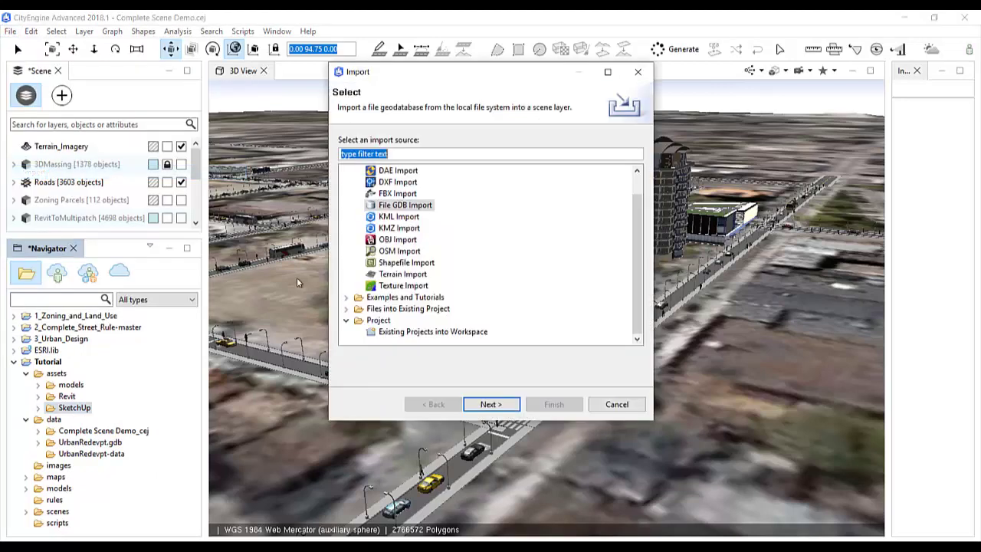
{"action": "left_click", "coordinate": [491, 404]}
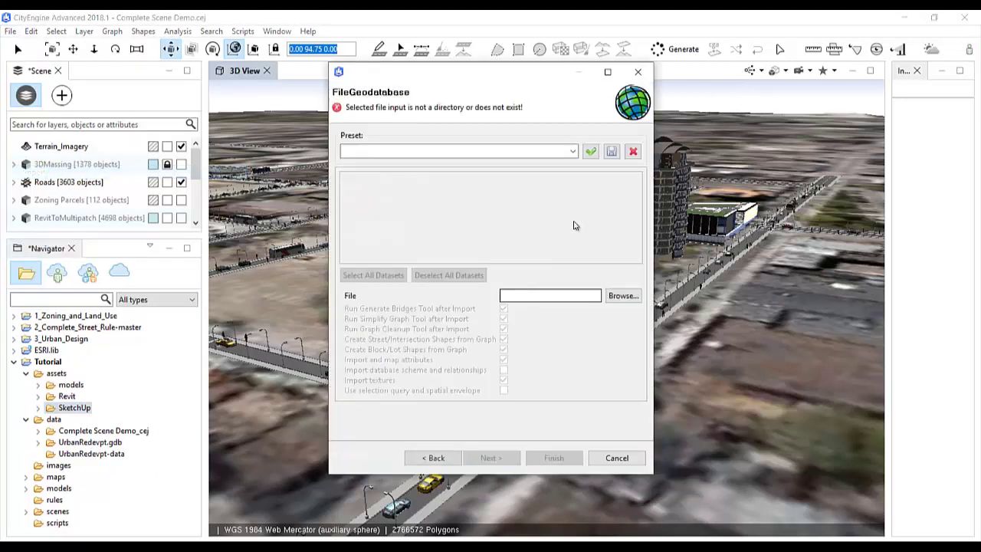
{"action": "left_click", "coordinate": [521, 151]}
{"action": "left_click", "coordinate": [521, 165]}
Choose UrbanRedevpt.gdb in the Tutorial project's data folder as the geodatabase to import.
{"action": "left_click", "coordinate": [622, 296]}
{"action": "scroll", "coordinate": [524, 315], "scroll_direction": "down", "scroll_amount": 1}
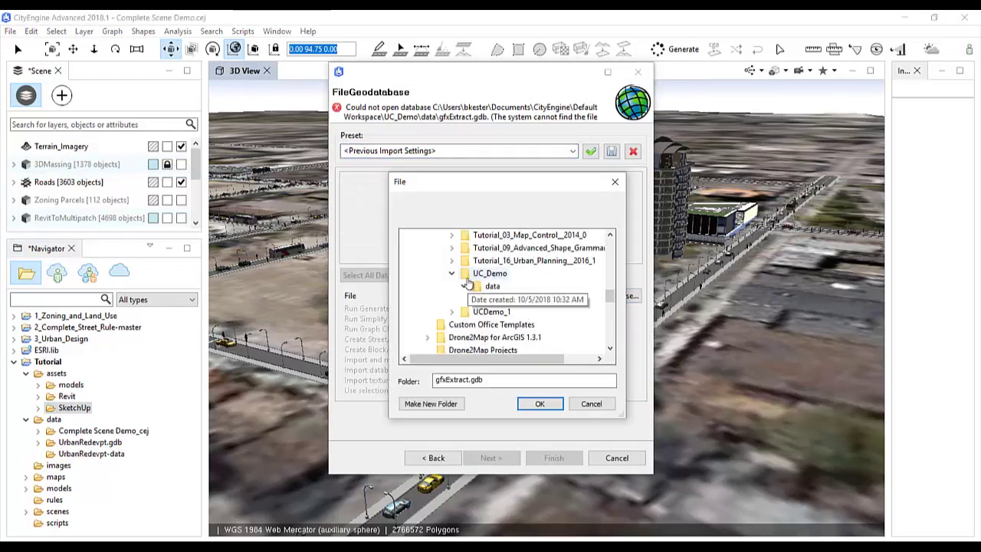
{"action": "left_click", "coordinate": [453, 273]}
{"action": "scroll", "coordinate": [517, 284], "scroll_direction": "up", "scroll_amount": 3}
{"action": "double_click", "coordinate": [458, 329]}
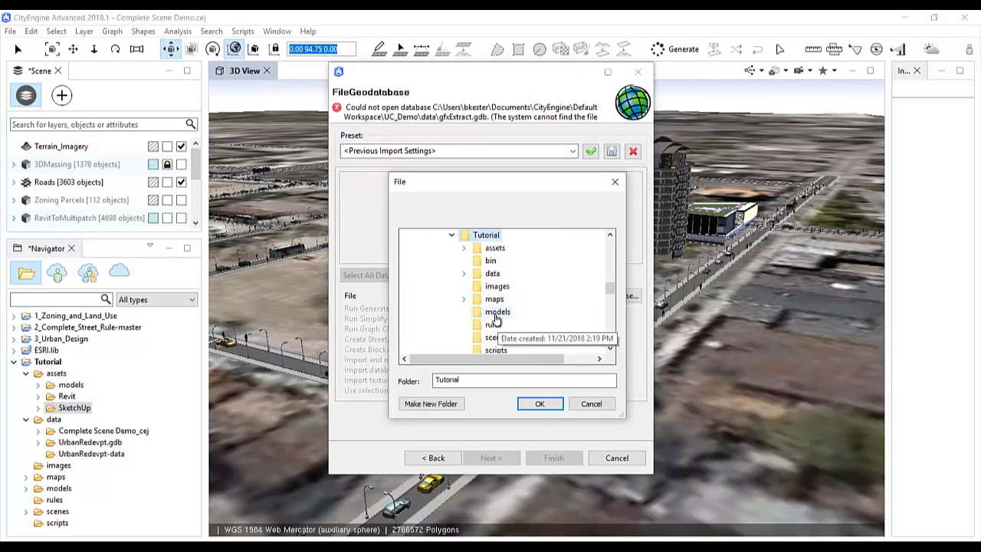
{"action": "left_click", "coordinate": [464, 274]}
{"action": "left_click", "coordinate": [528, 299]}
{"action": "left_click", "coordinate": [540, 404]}
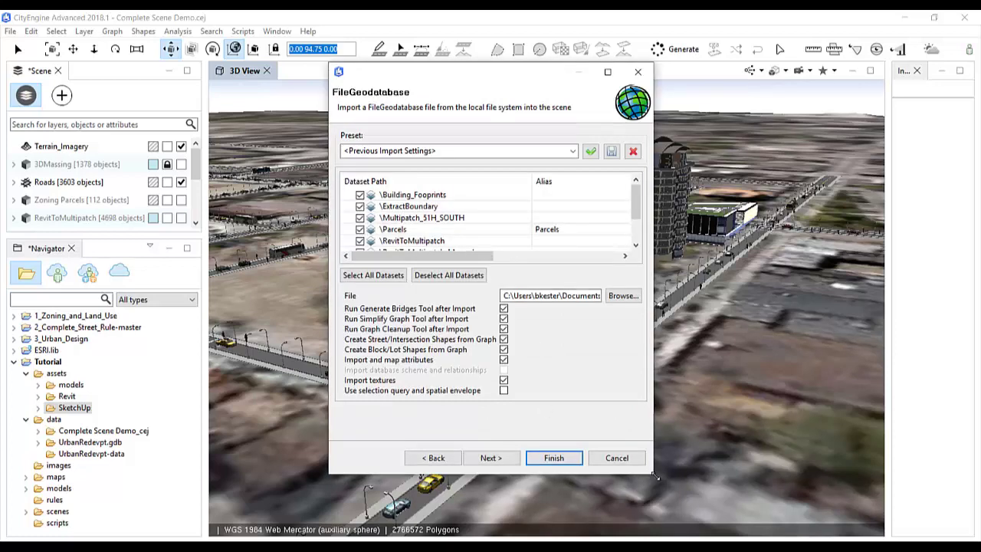
Deselect all datasets, select only RevitToMultipatch, and import it into the scene.
{"action": "left_click", "coordinate": [437, 266]}
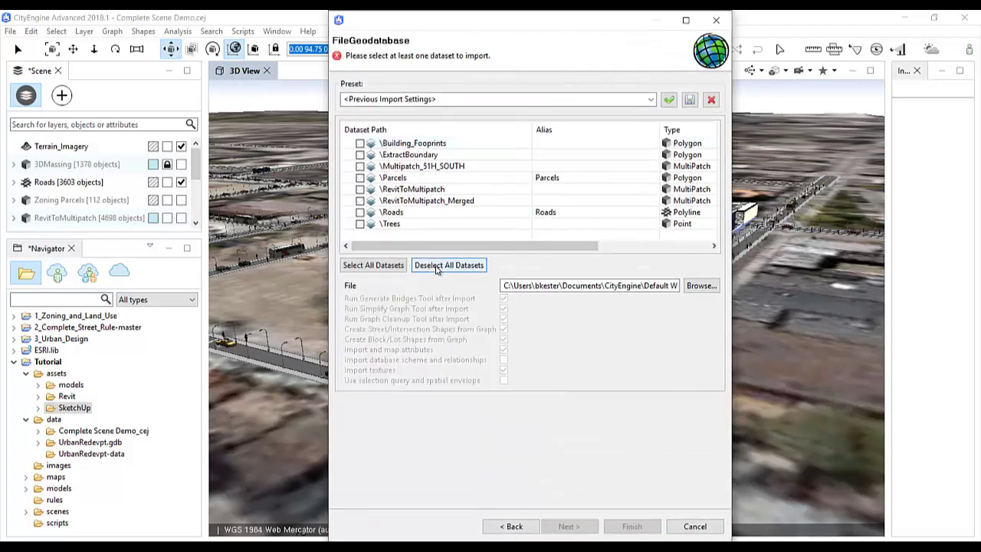
{"action": "left_click", "coordinate": [360, 189]}
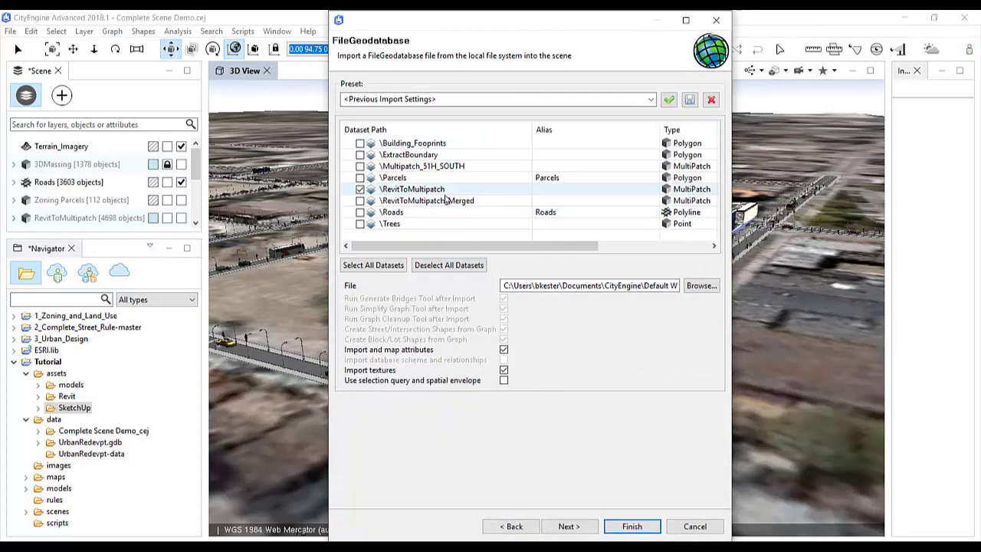
{"action": "left_click", "coordinate": [641, 528]}
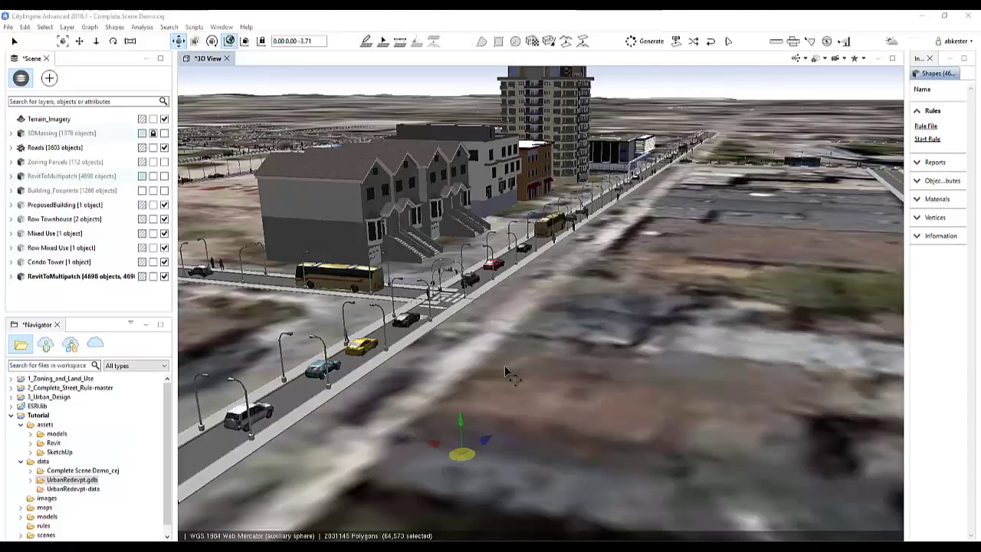
Raise the imported RevitToMultipatch building by about 84.85 m and shift it horizontally by about -28.83 and 9.33 m on the lot.
{"action": "scroll", "coordinate": [507, 372], "scroll_direction": "down", "scroll_amount": 5}
{"action": "middle_click_drag", "start_coordinate": [543, 304], "coordinate": [520, 435]}
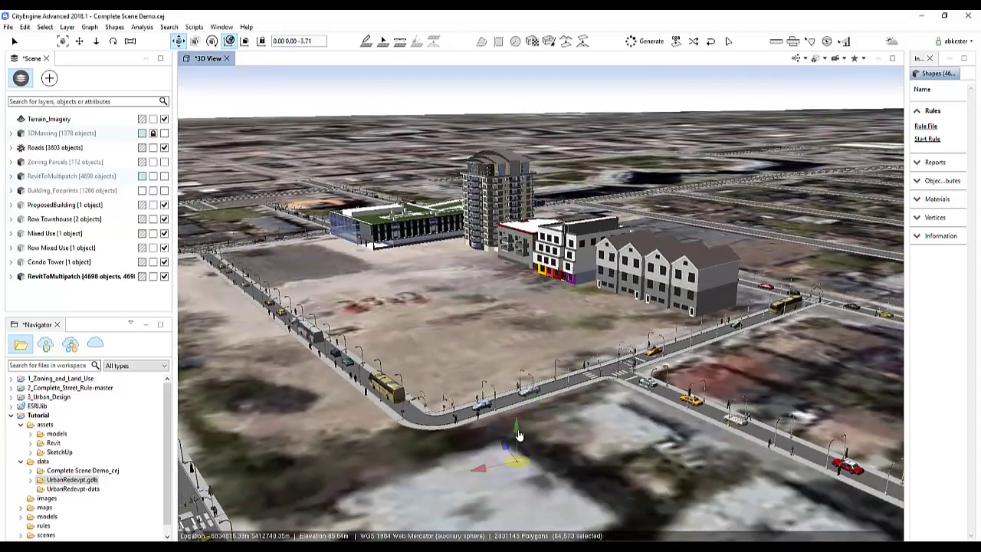
{"action": "left_click_drag", "start_coordinate": [518, 433], "coordinate": [502, 229]}
{"action": "middle_click_drag", "start_coordinate": [399, 313], "coordinate": [548, 319]}
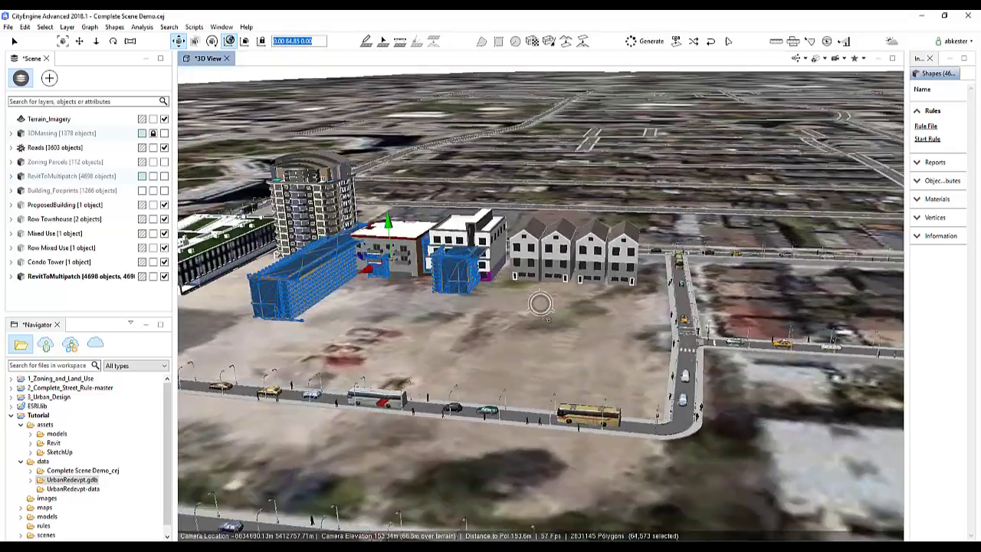
{"action": "scroll", "coordinate": [539, 303], "scroll_direction": "down", "scroll_amount": 5}
{"action": "left_click_drag", "start_coordinate": [414, 322], "coordinate": [389, 343]}
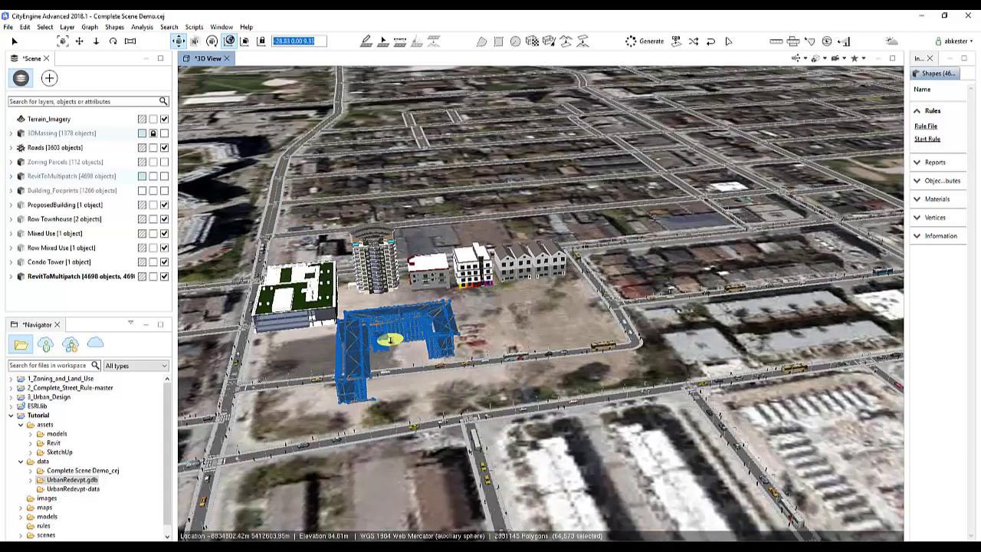
Rescale the imported Revit building, shift it horizontally by about -12.29 and 6.54 m, and lower it by about 1.02 m.
{"action": "scroll", "coordinate": [390, 343], "scroll_direction": "up", "scroll_amount": 3}
{"action": "middle_click_drag", "start_coordinate": [390, 343], "coordinate": [204, 68]}
{"action": "left_click", "coordinate": [196, 42]}
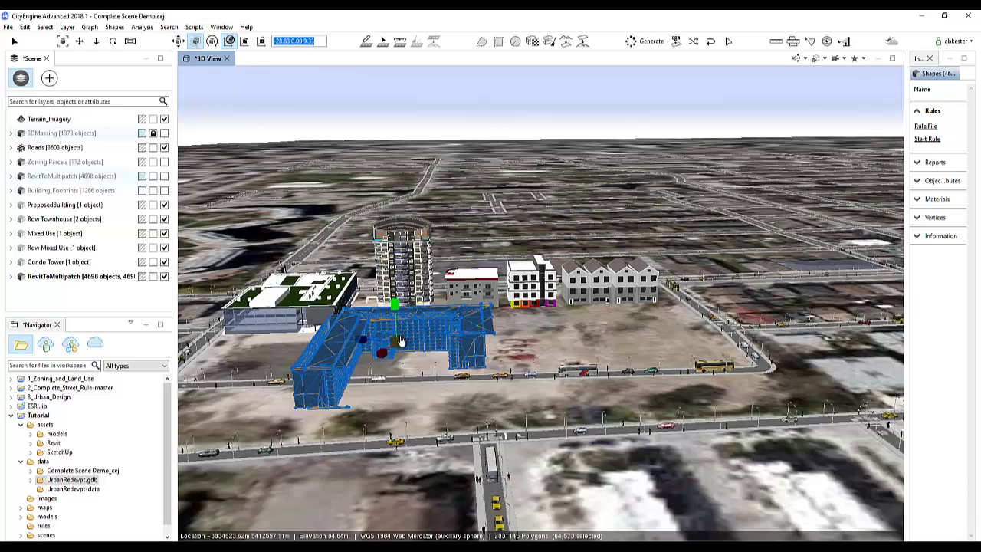
{"action": "left_click_drag", "start_coordinate": [400, 338], "coordinate": [396, 343]}
{"action": "middle_click_drag", "start_coordinate": [402, 348], "coordinate": [445, 370]}
{"action": "left_click_drag", "start_coordinate": [397, 330], "coordinate": [390, 310]}
{"action": "middle_click_drag", "start_coordinate": [445, 370], "coordinate": [440, 338]}
{"action": "scroll", "coordinate": [412, 332], "scroll_direction": "up", "scroll_amount": 4}
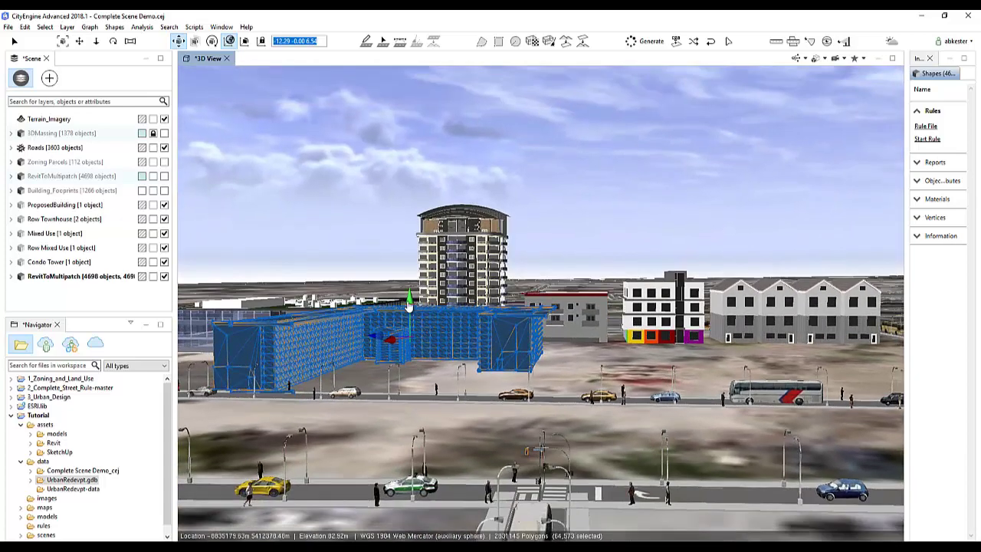
{"action": "left_click_drag", "start_coordinate": [410, 305], "coordinate": [410, 312]}
Scale the imported Revit building uniformly by about 0.77 and reposition it on the lot behind the condo tower.
{"action": "left_click", "coordinate": [195, 41]}
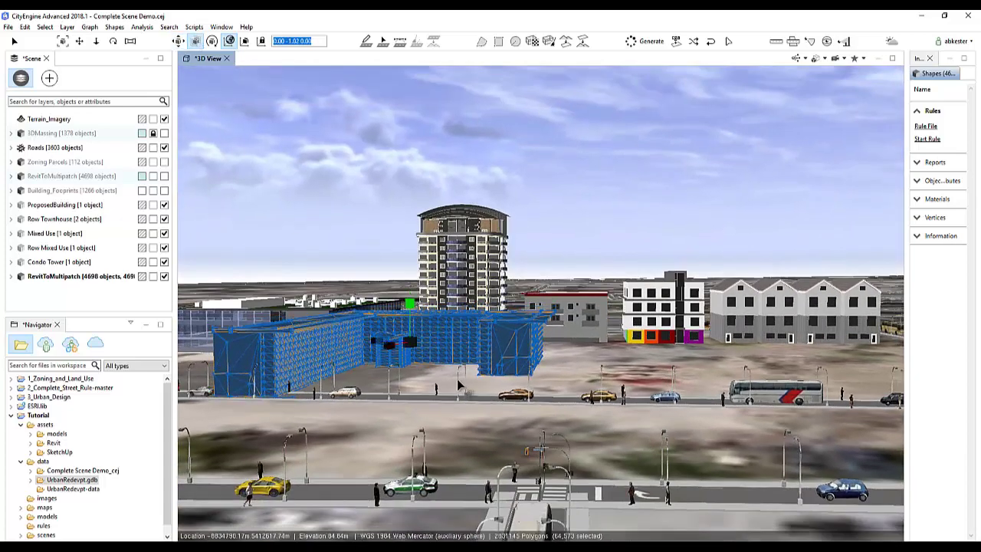
{"action": "left_click_drag", "start_coordinate": [458, 385], "coordinate": [407, 303], "text": "alt"}
{"action": "left_click_drag", "start_coordinate": [458, 368], "coordinate": [542, 299], "text": "alt"}
{"action": "left_click", "coordinate": [178, 40]}
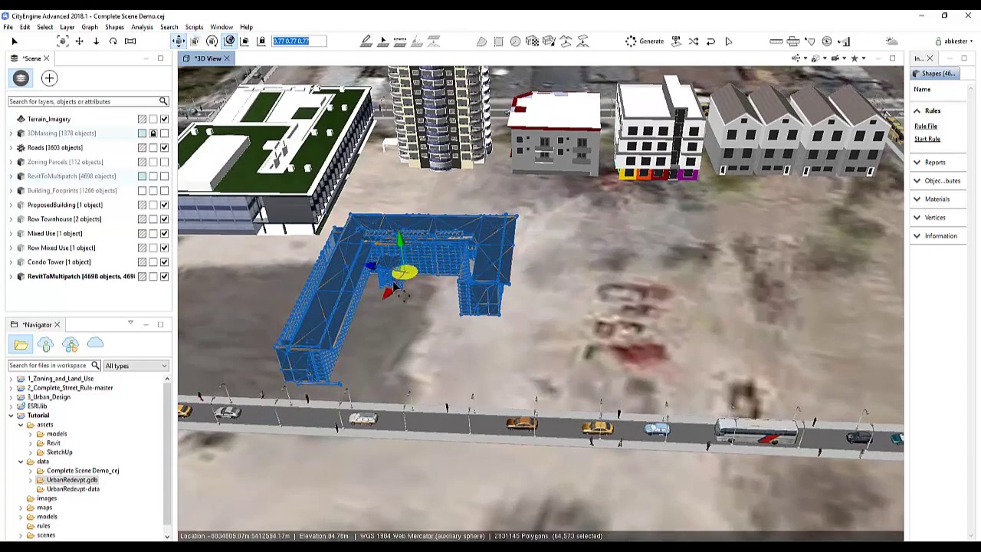
{"action": "left_click_drag", "start_coordinate": [391, 276], "coordinate": [371, 277]}
{"action": "left_click_drag", "start_coordinate": [457, 329], "coordinate": [541, 303], "text": "alt"}
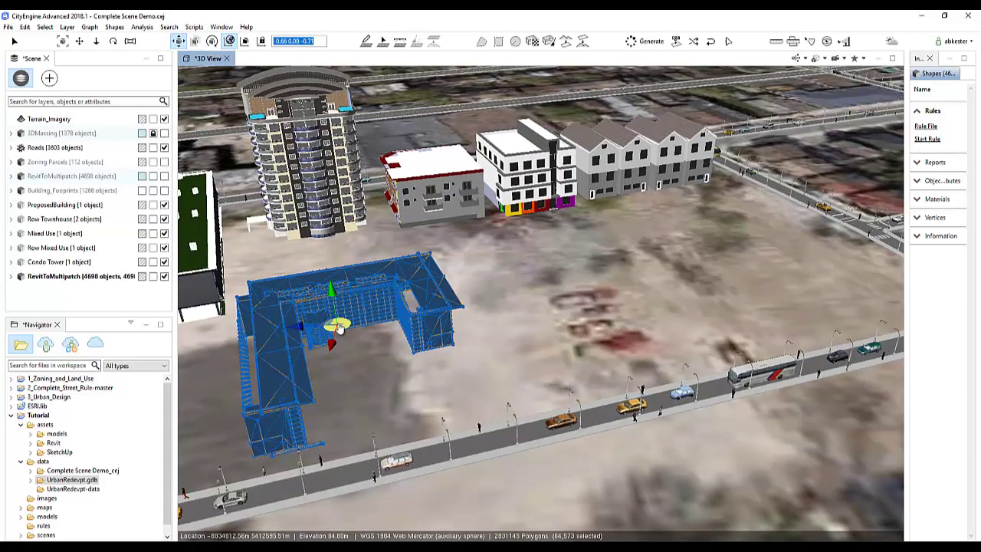
{"action": "left_click_drag", "start_coordinate": [339, 328], "coordinate": [330, 328]}
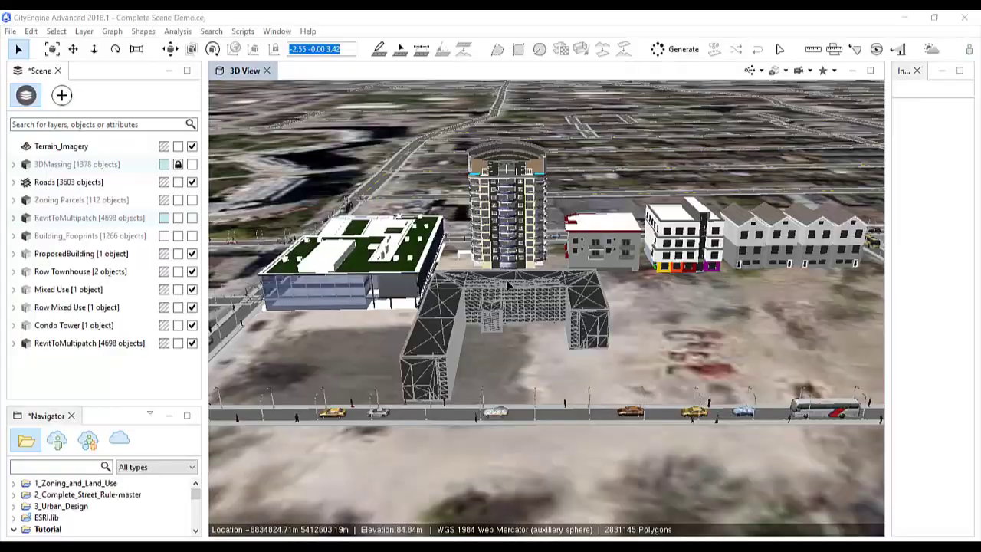
Make the 3DMassing and Zoning Parcels layers visible.
{"action": "scroll", "coordinate": [512, 309], "scroll_direction": "down", "scroll_amount": 3}
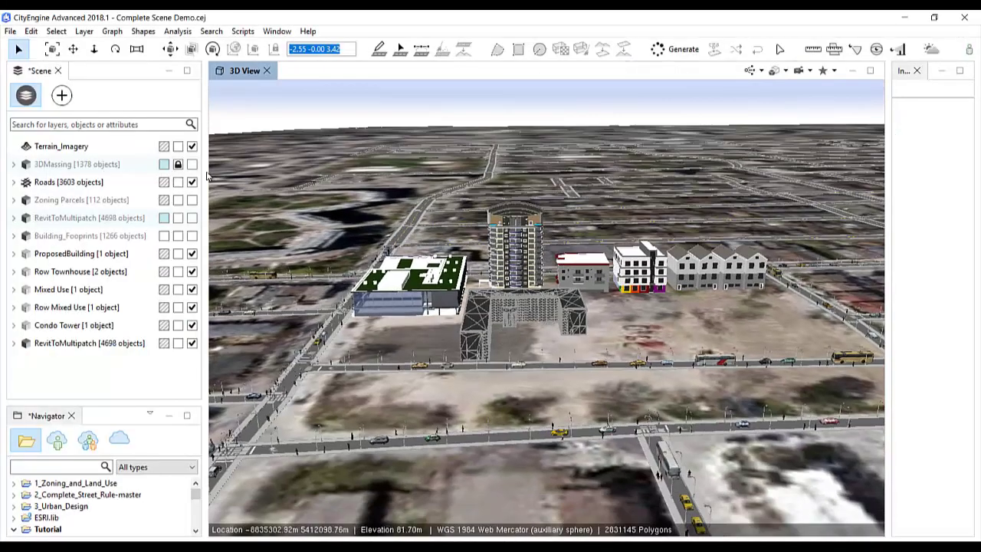
{"action": "left_click", "coordinate": [191, 164]}
{"action": "left_click", "coordinate": [192, 200]}
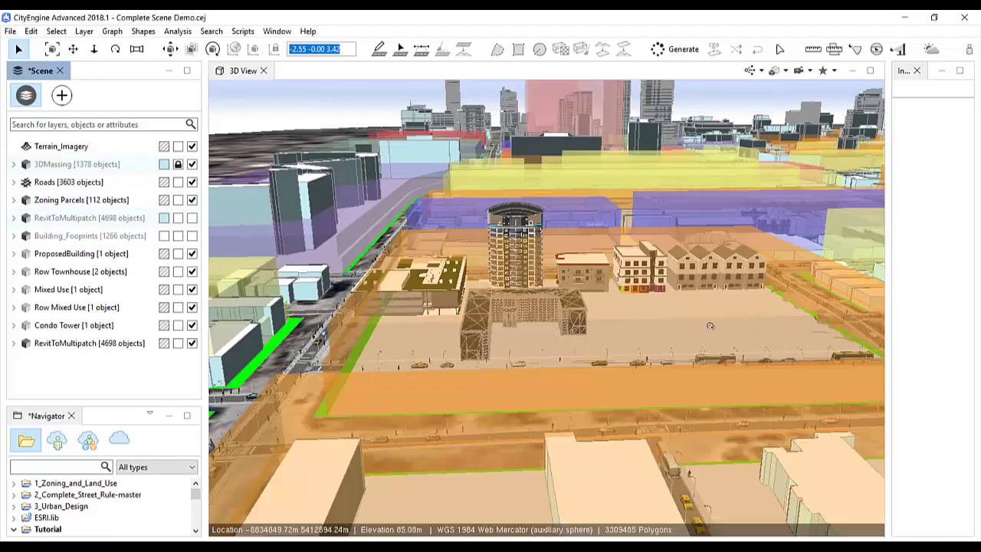
Select the building object of the Condo Tower layer.
{"action": "middle_click_drag", "start_coordinate": [777, 317], "coordinate": [622, 331]}
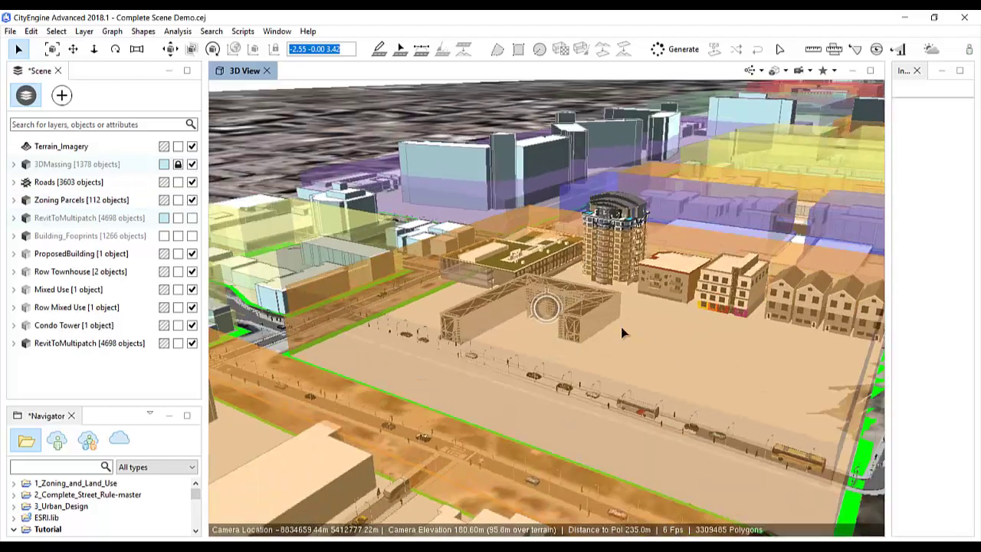
{"action": "scroll", "coordinate": [623, 331], "scroll_direction": "down", "scroll_amount": 2}
{"action": "middle_click_drag", "start_coordinate": [705, 307], "coordinate": [661, 355]}
{"action": "scroll", "coordinate": [669, 328], "scroll_direction": "down", "scroll_amount": 2}
{"action": "left_click_drag", "start_coordinate": [662, 354], "coordinate": [313, 322], "text": "alt"}
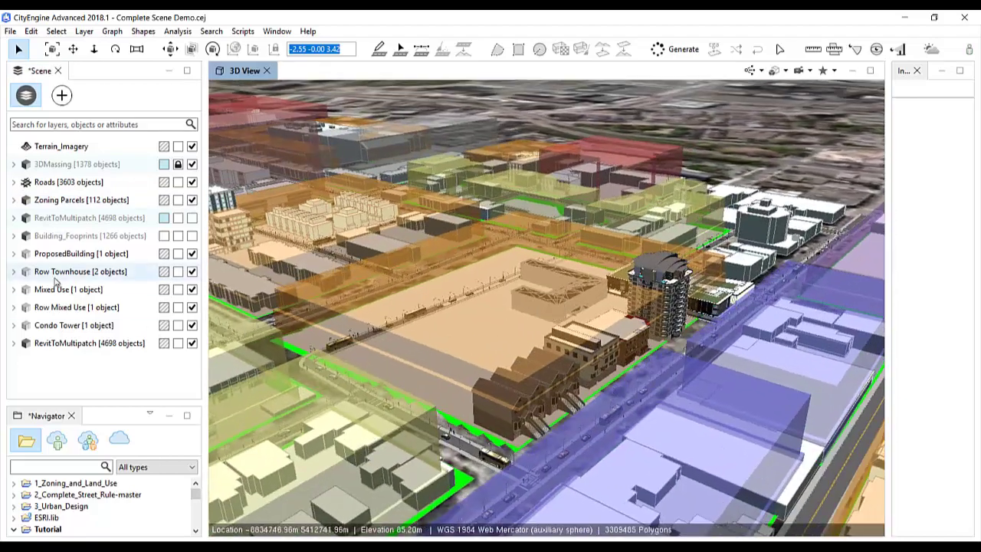
{"action": "right_click", "coordinate": [83, 326]}
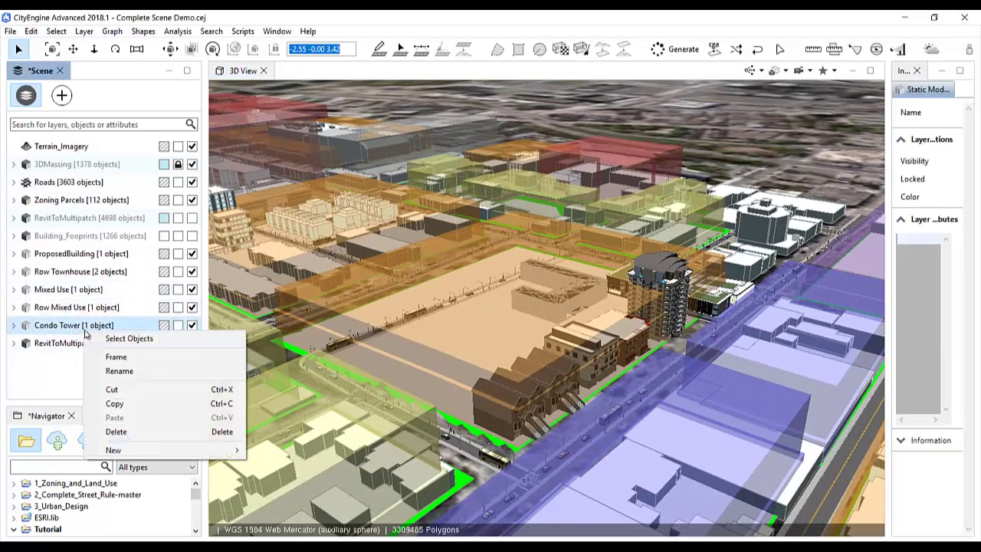
{"action": "left_click", "coordinate": [96, 338]}
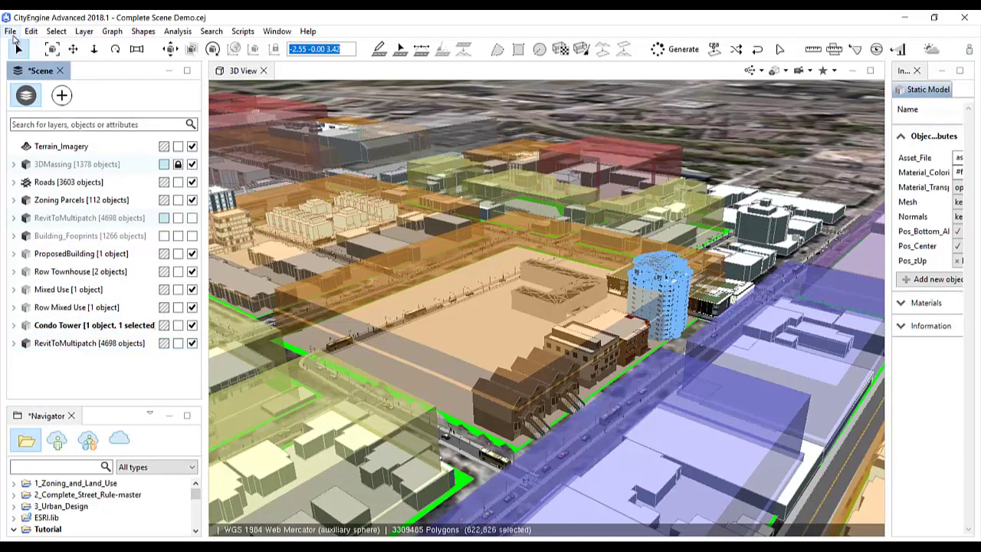
Review the model export formats offered for the selected condo tower, and close the export without running it.
{"action": "left_click", "coordinate": [11, 31]}
{"action": "left_click", "coordinate": [333, 23]}
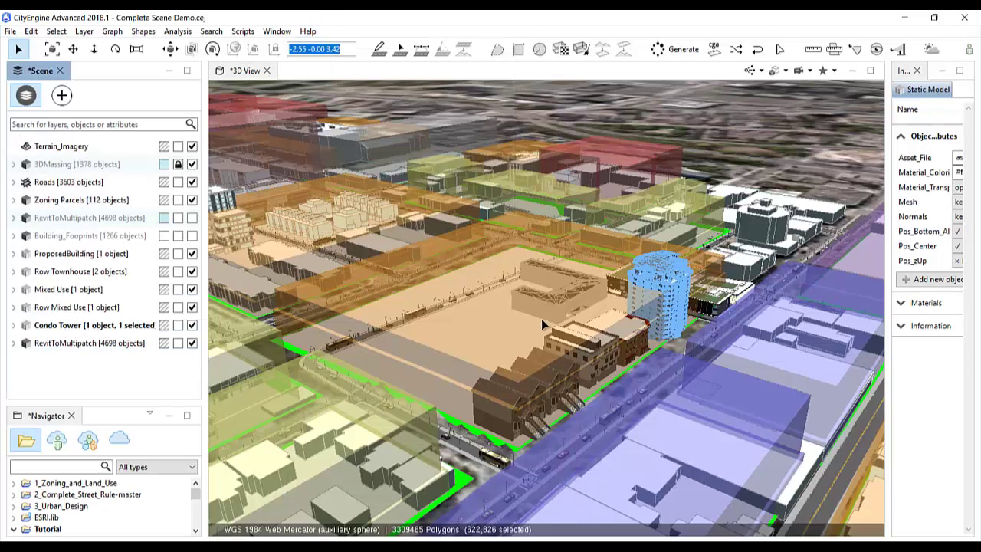
{"action": "left_click", "coordinate": [12, 36]}
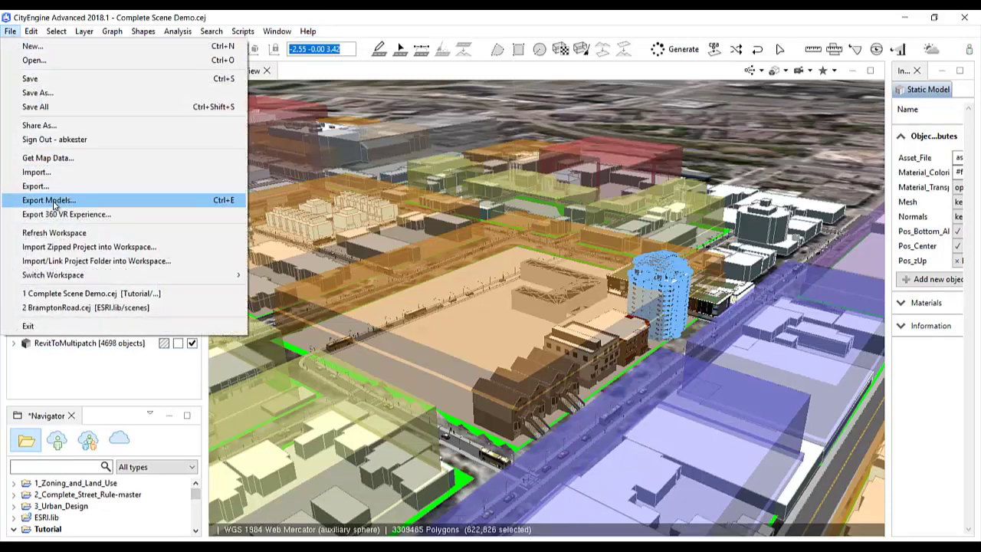
{"action": "left_click", "coordinate": [63, 201]}
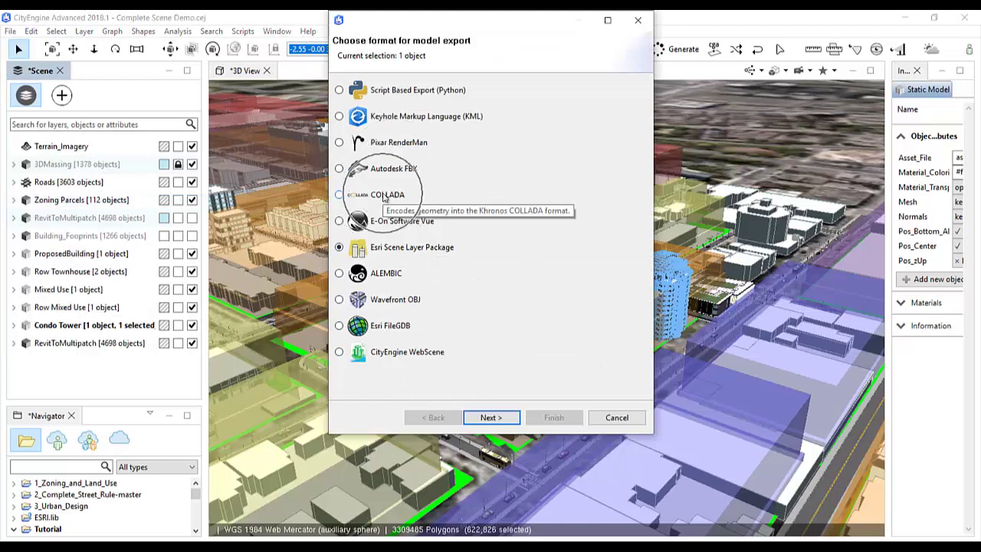
{"action": "left_click", "coordinate": [618, 420]}
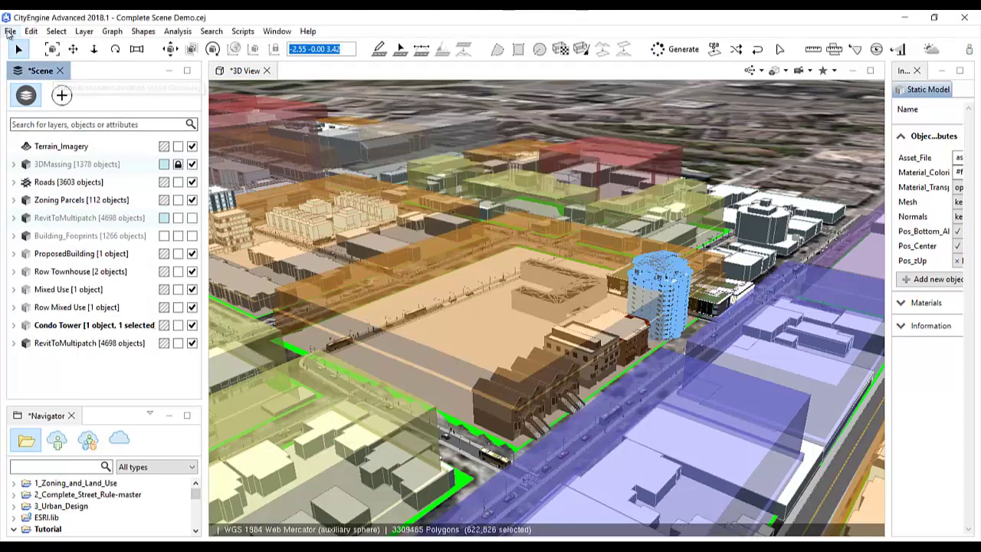
Review the 360 VR Experience export settings for the scene, and close them without exporting.
{"action": "left_click", "coordinate": [11, 31]}
{"action": "left_click", "coordinate": [57, 217]}
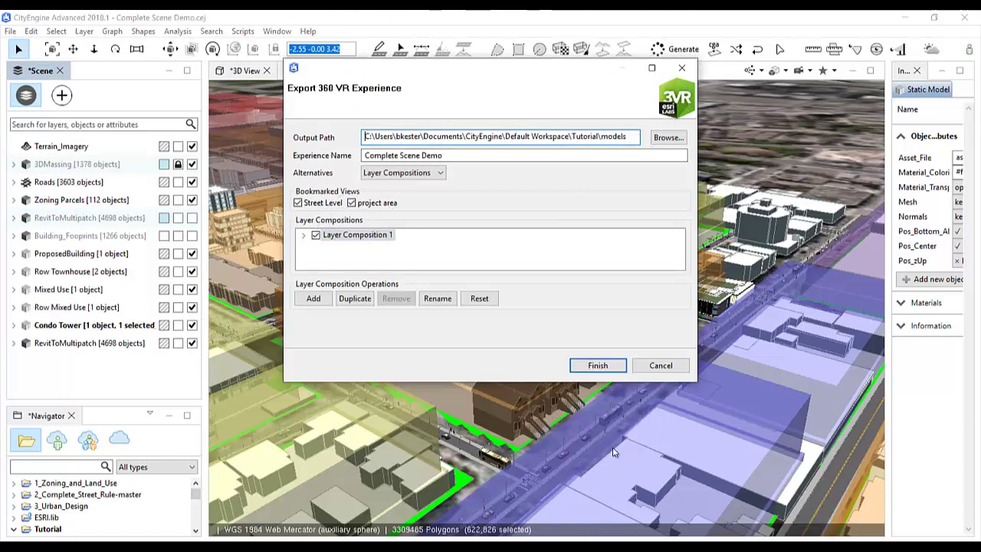
{"action": "left_click", "coordinate": [654, 371]}
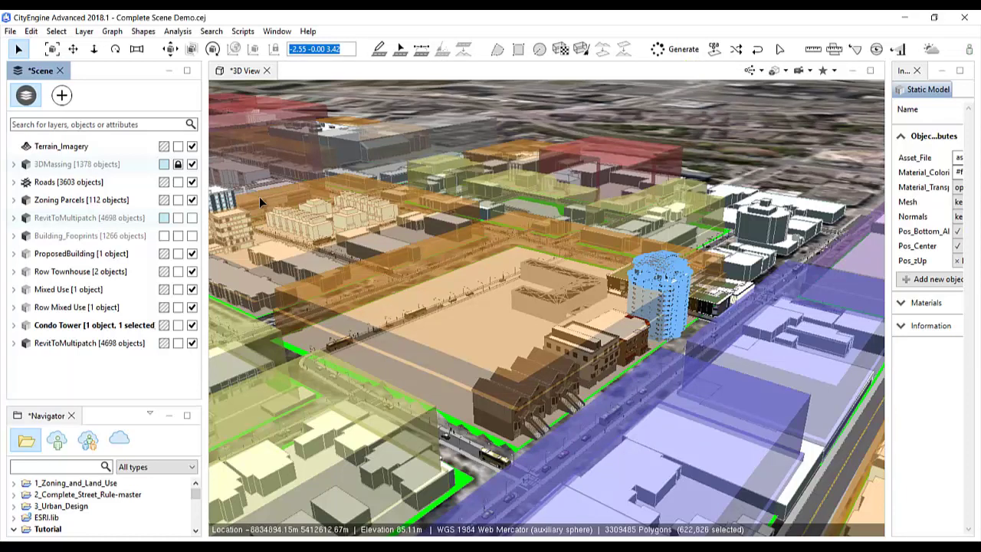
{"action": "left_click_drag", "start_coordinate": [351, 343], "coordinate": [470, 342], "text": "alt"}
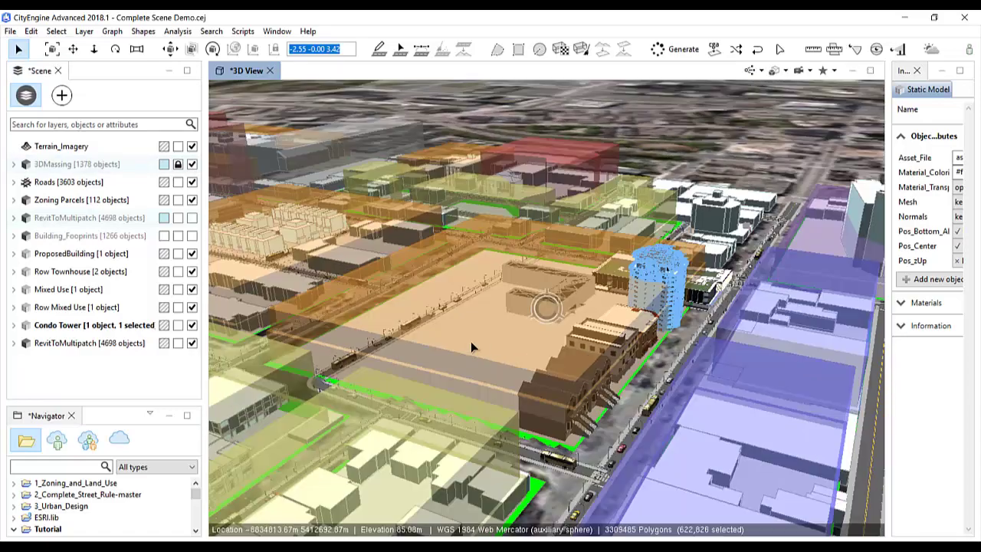
{"action": "scroll", "coordinate": [493, 342], "scroll_direction": "down", "scroll_amount": 3}
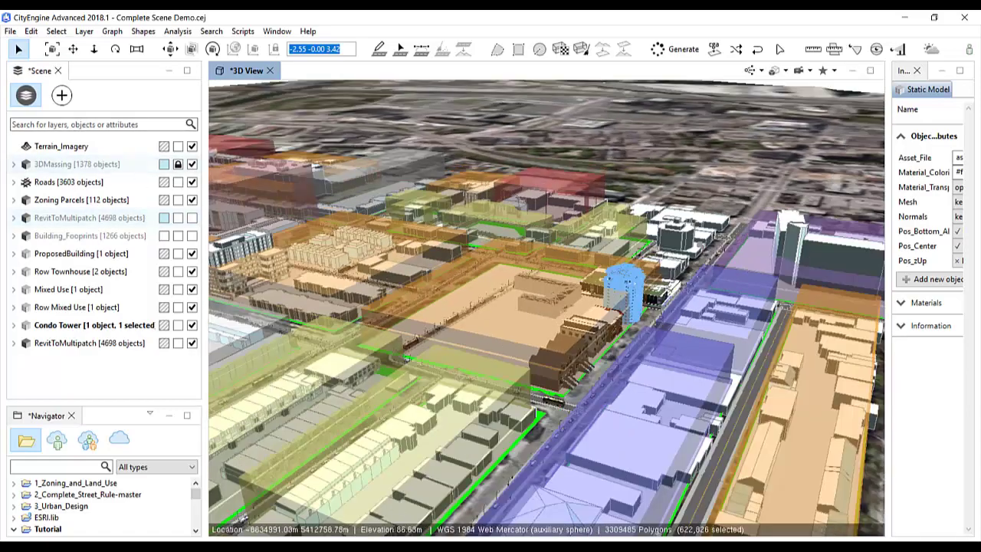